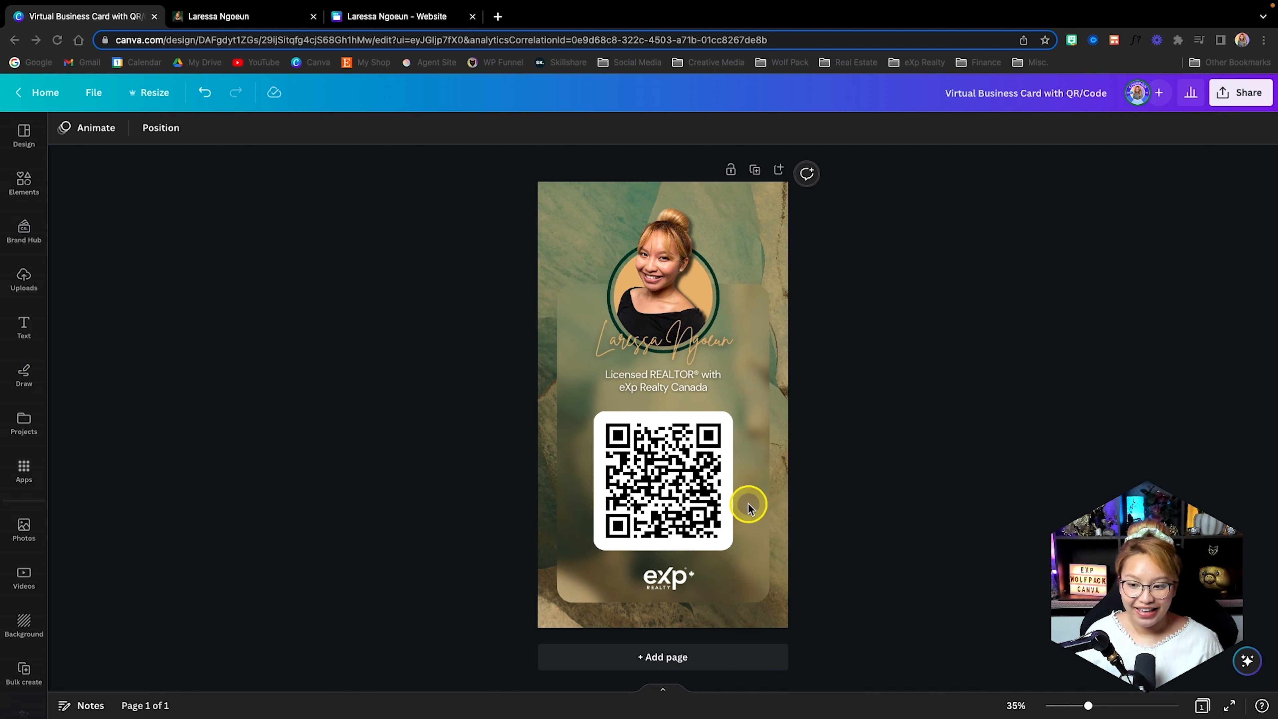
Step: View the finished virtual card website and follow its Instagram link
{"action": "left_click", "coordinate": [243, 15]}
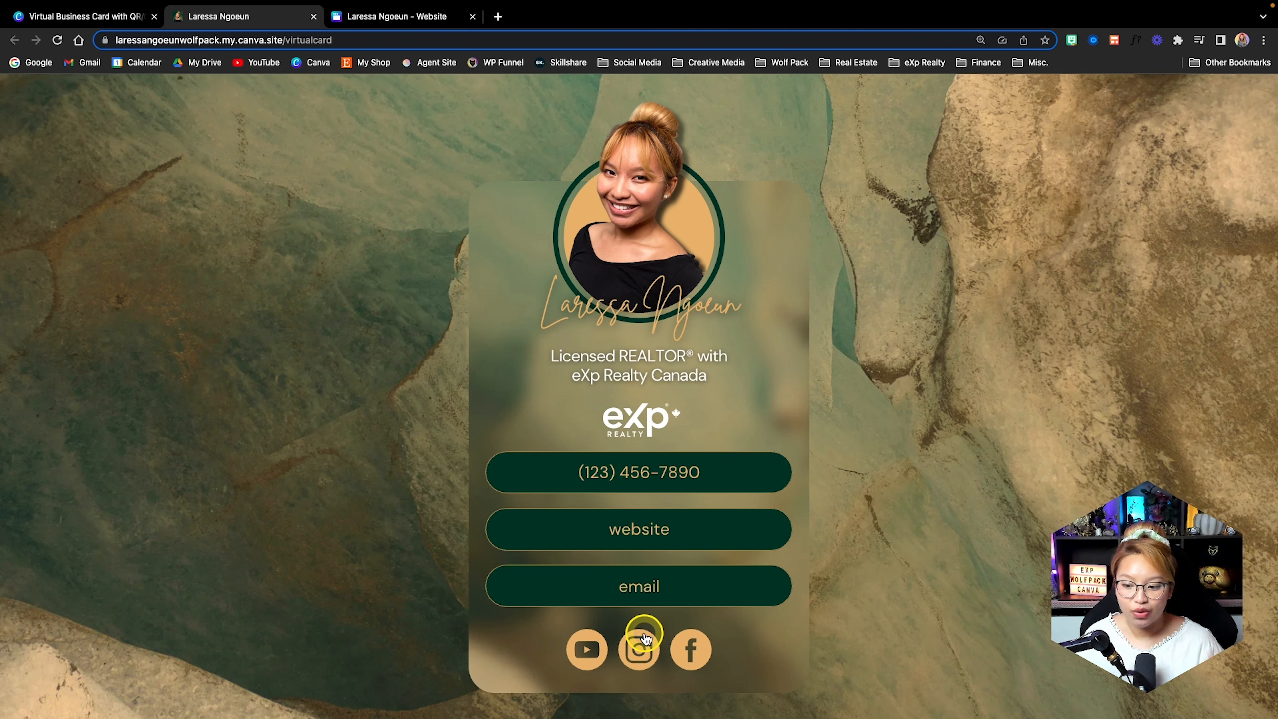
{"action": "left_click", "coordinate": [639, 655]}
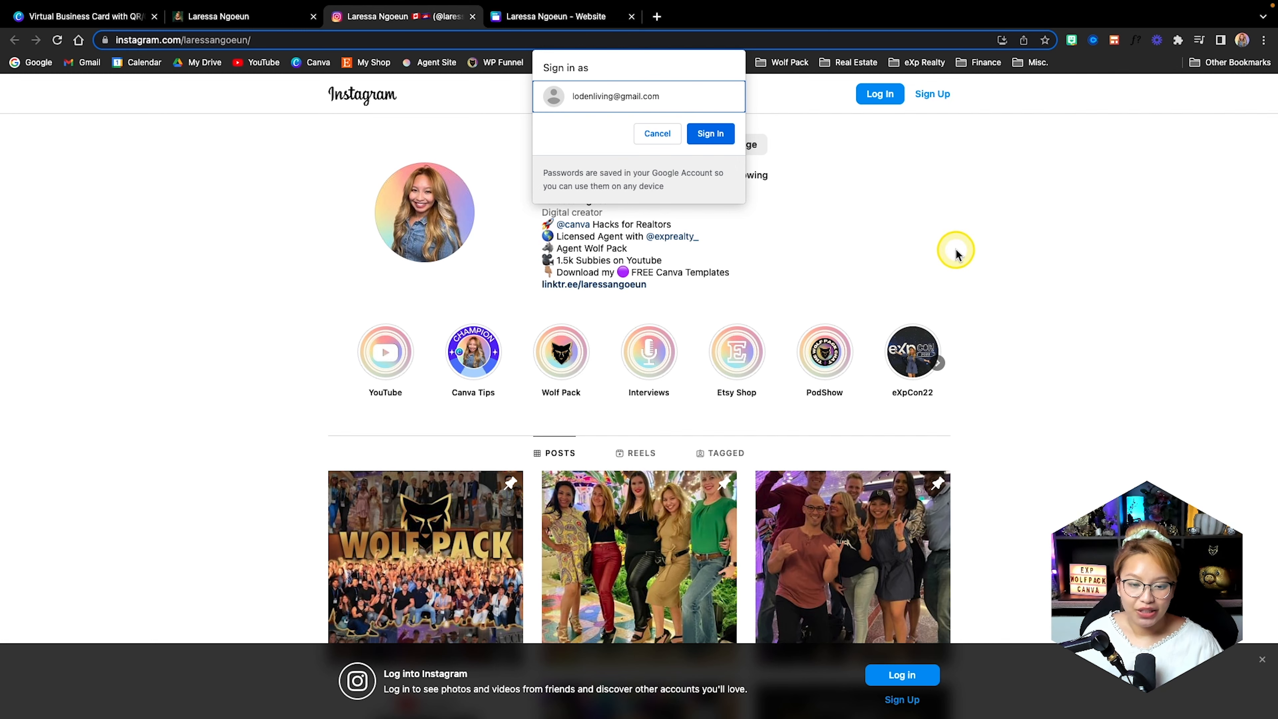
Step: Switch to the Canva home page and create a blank 1080 × 1920 px Instagram Story design
{"action": "key", "text": "ctrl+Right"}
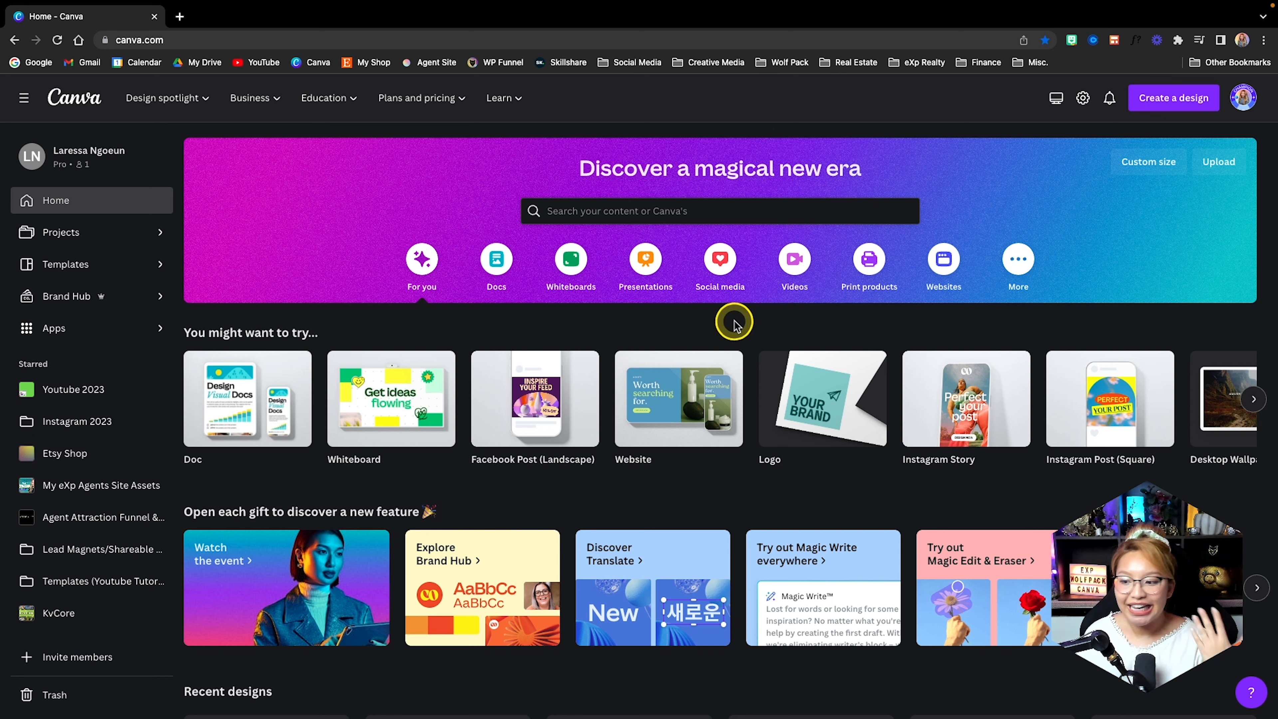
{"action": "scroll", "coordinate": [925, 393], "scroll_direction": "right", "scroll_amount": 1}
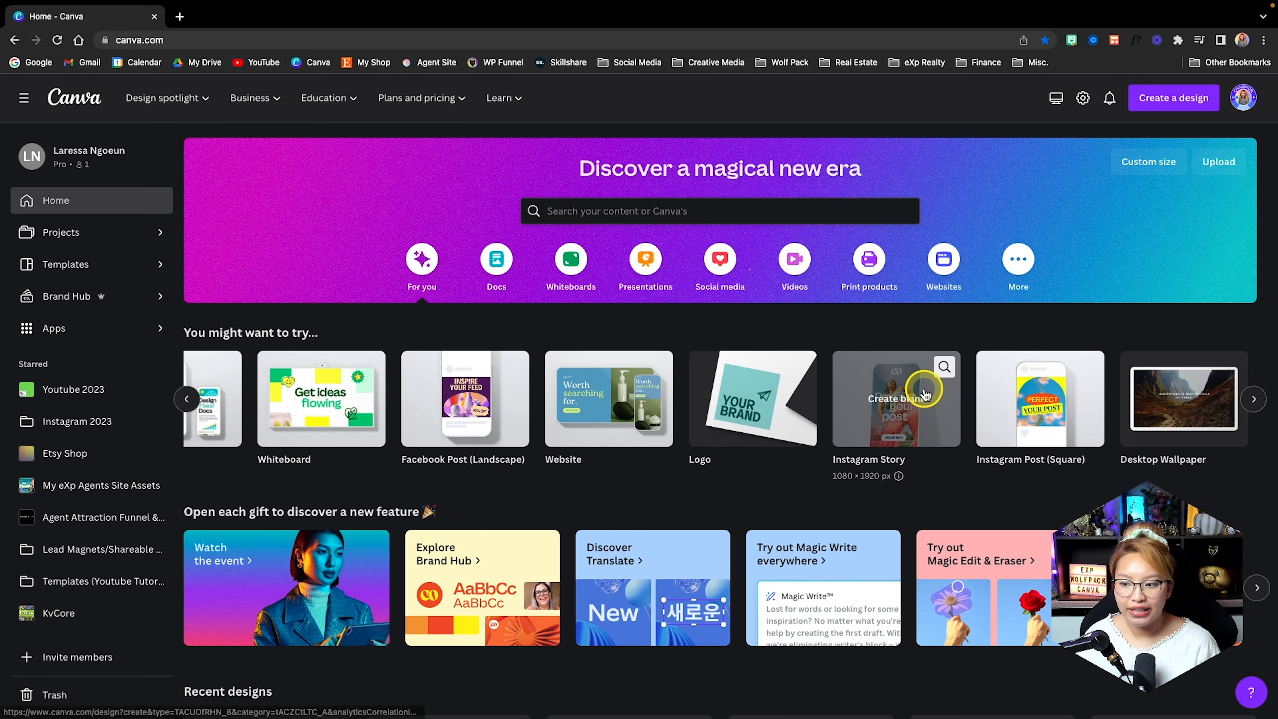
{"action": "left_click", "coordinate": [925, 393]}
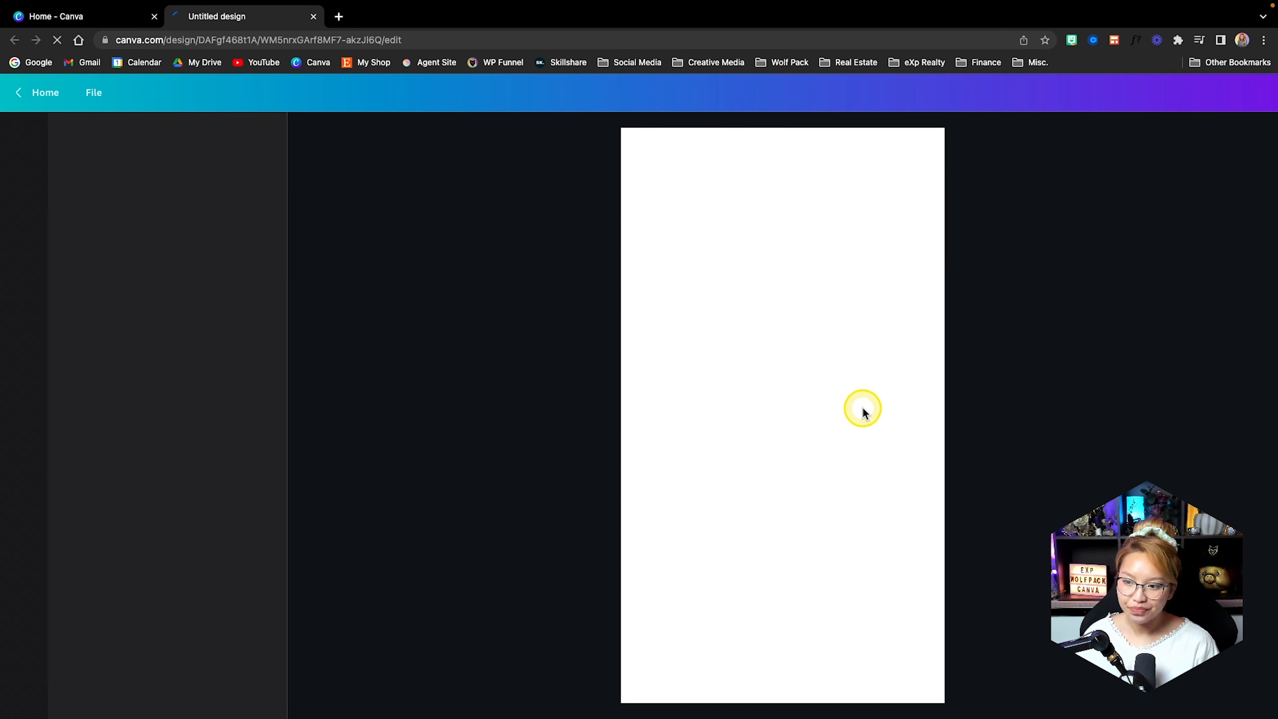
Step: Return to the Canva home page and show the Bio Link Website templates in the Websites category
{"action": "left_click", "coordinate": [90, 17]}
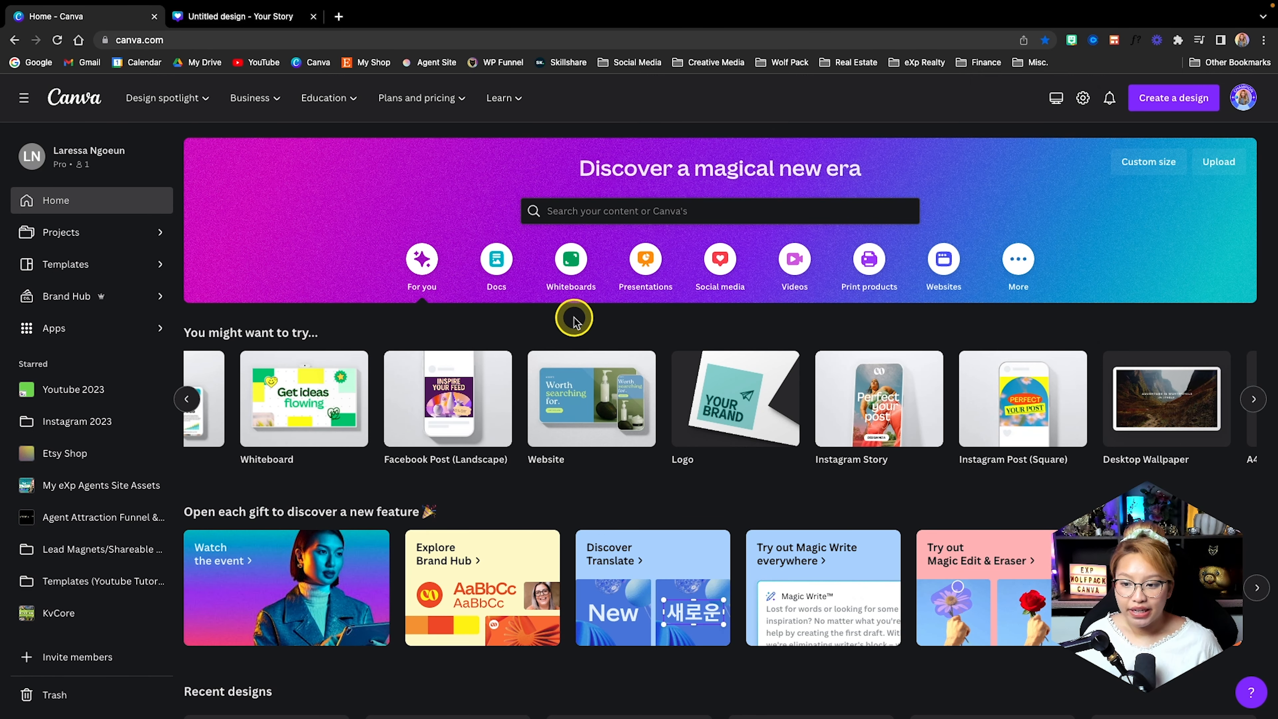
{"action": "left_click", "coordinate": [945, 261]}
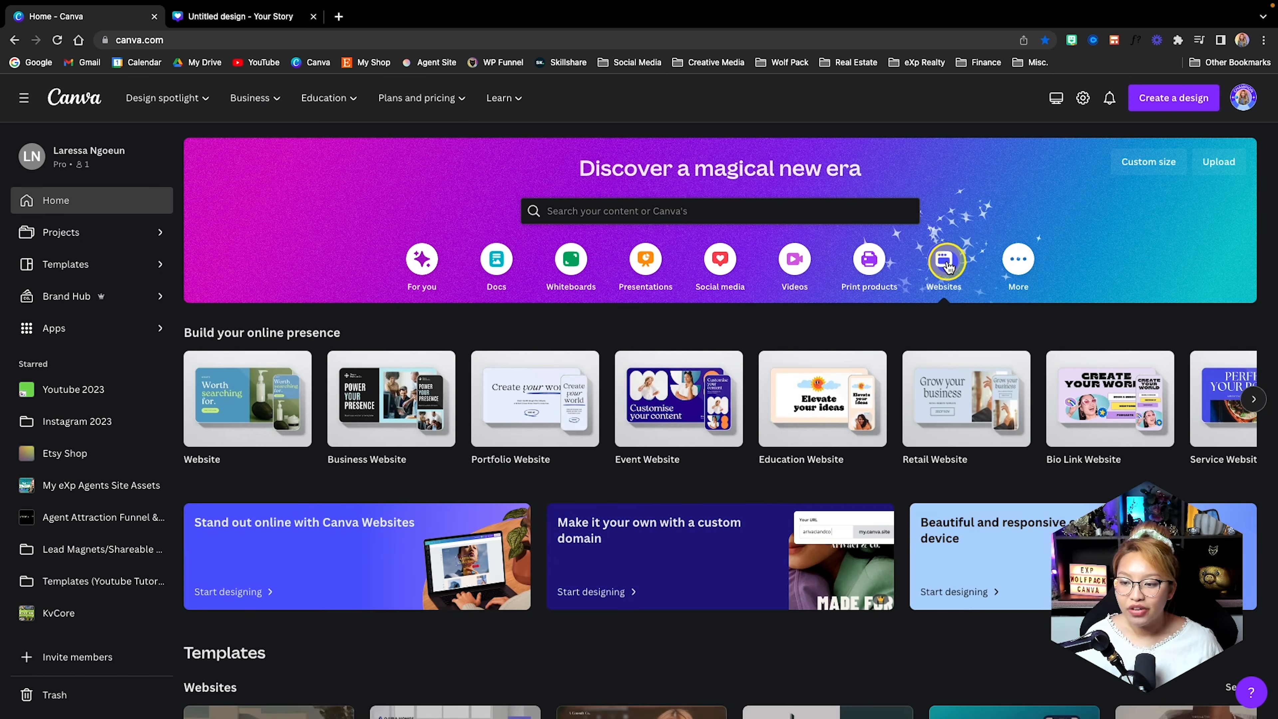
{"action": "scroll", "coordinate": [768, 380], "scroll_direction": "right", "scroll_amount": 2}
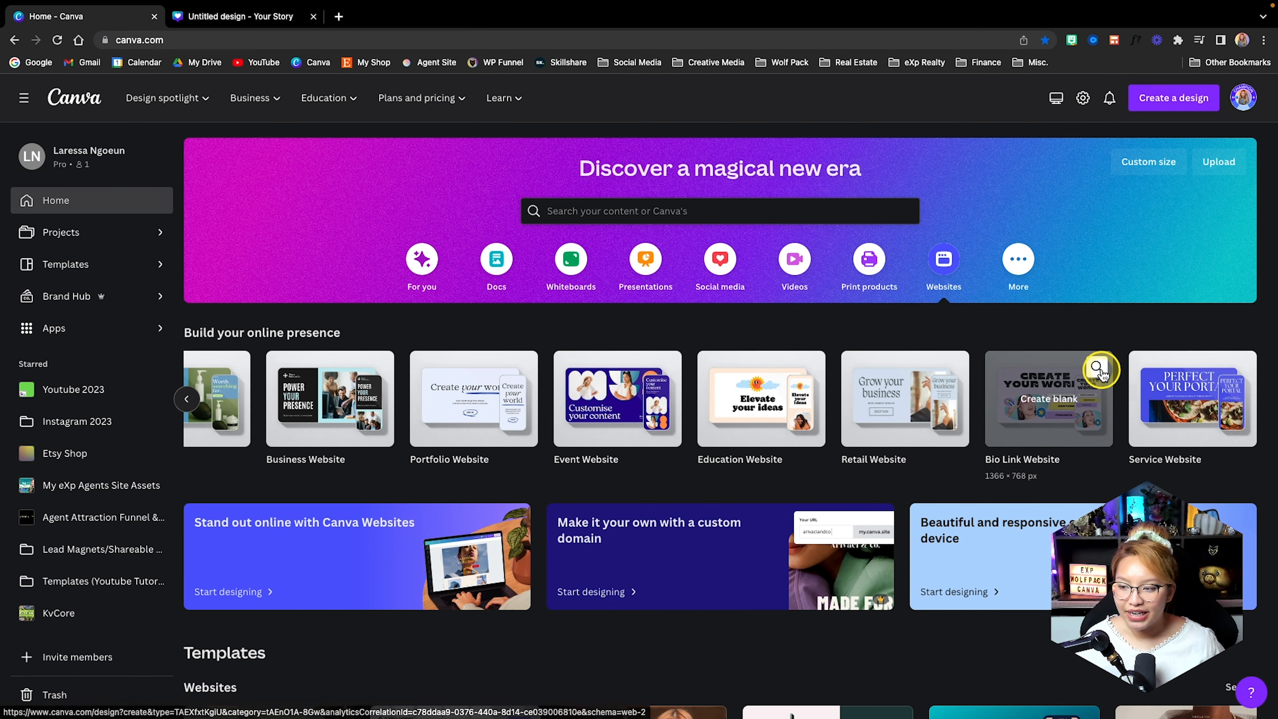
{"action": "left_click", "coordinate": [1098, 371]}
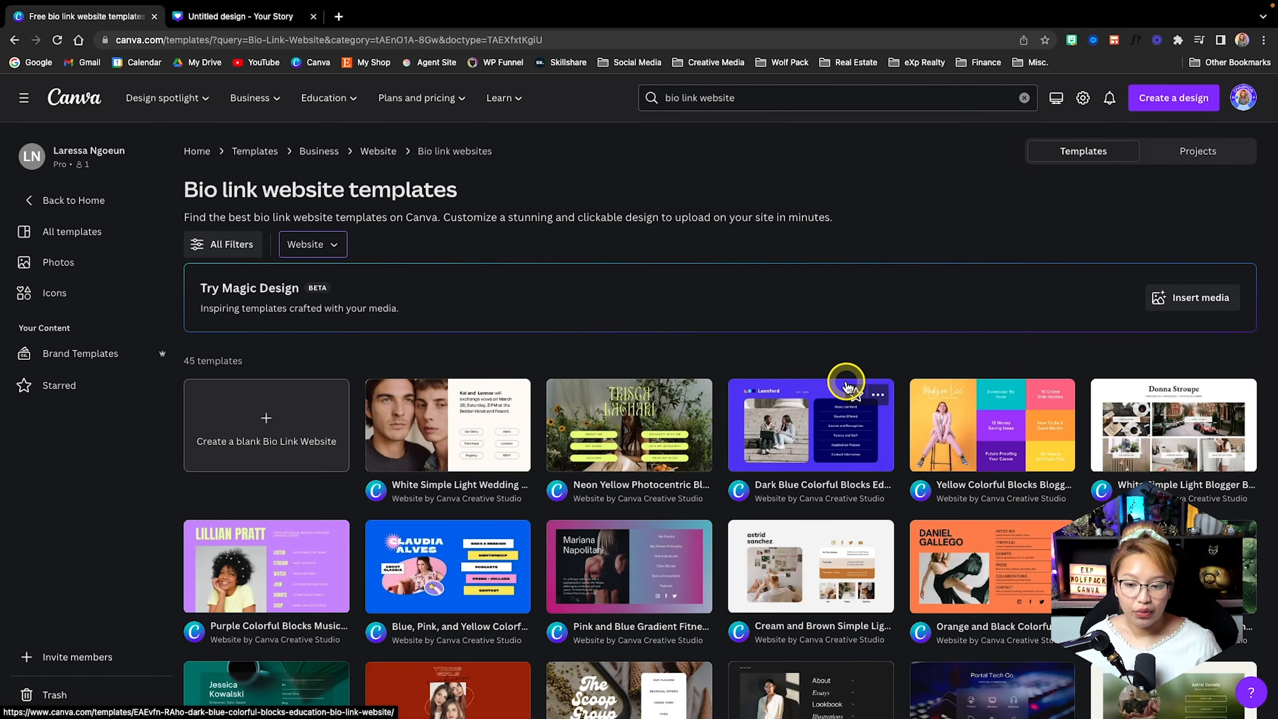
Step: Look through the bio link website templates and create a blank Bio Link Website
{"action": "scroll", "coordinate": [847, 386], "scroll_direction": "down", "scroll_amount": 3}
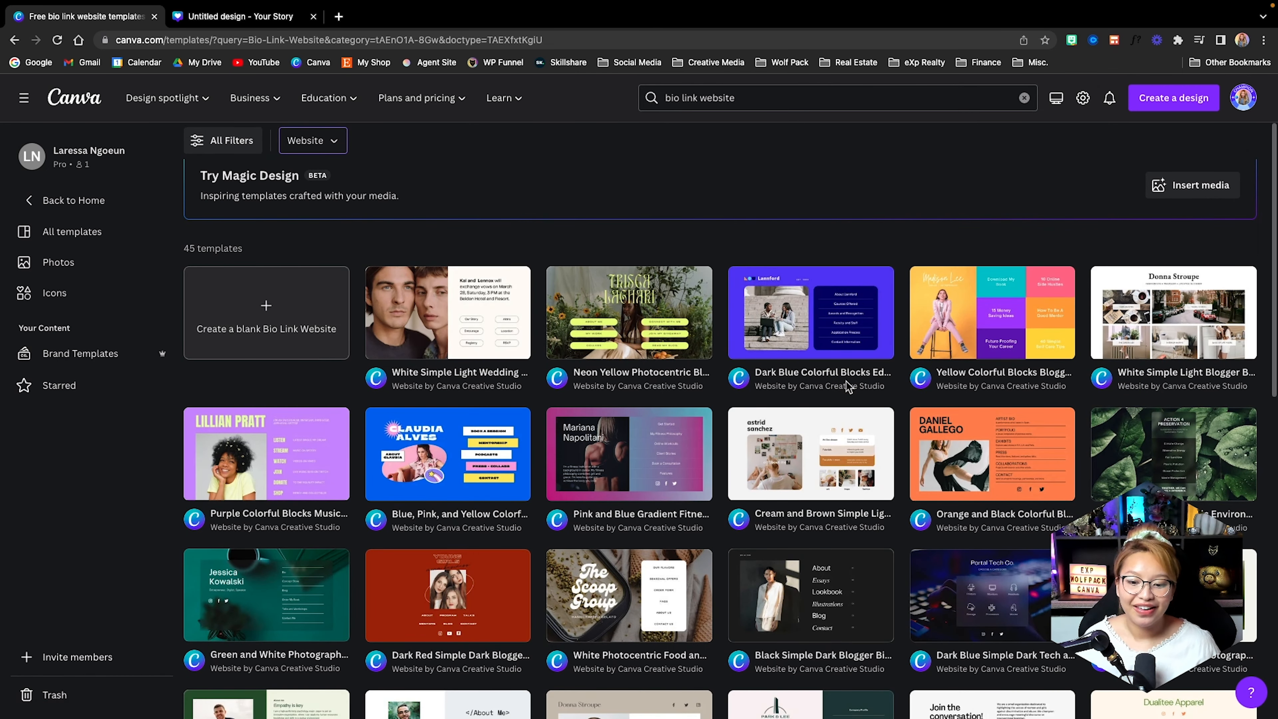
{"action": "scroll", "coordinate": [847, 387], "scroll_direction": "down", "scroll_amount": 2}
{"action": "scroll", "coordinate": [846, 386], "scroll_direction": "down", "scroll_amount": 6}
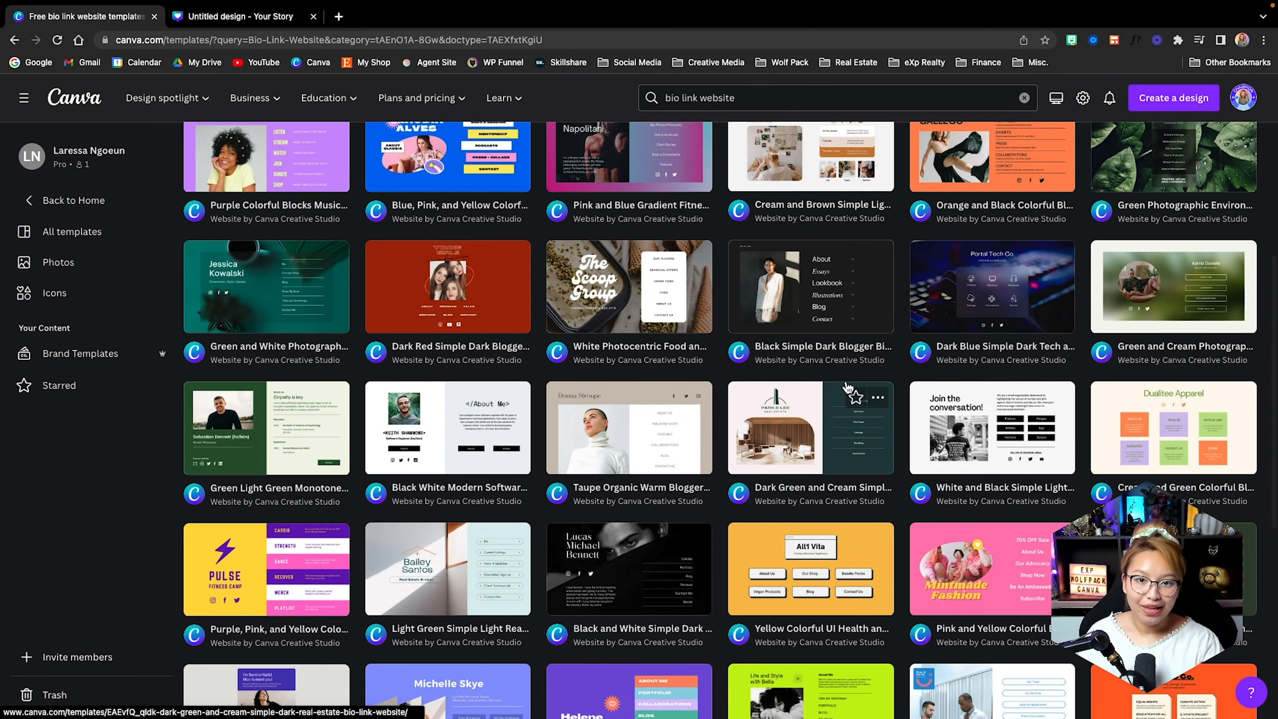
{"action": "scroll", "coordinate": [848, 387], "scroll_direction": "up", "scroll_amount": 7}
{"action": "scroll", "coordinate": [847, 385], "scroll_direction": "up", "scroll_amount": 3}
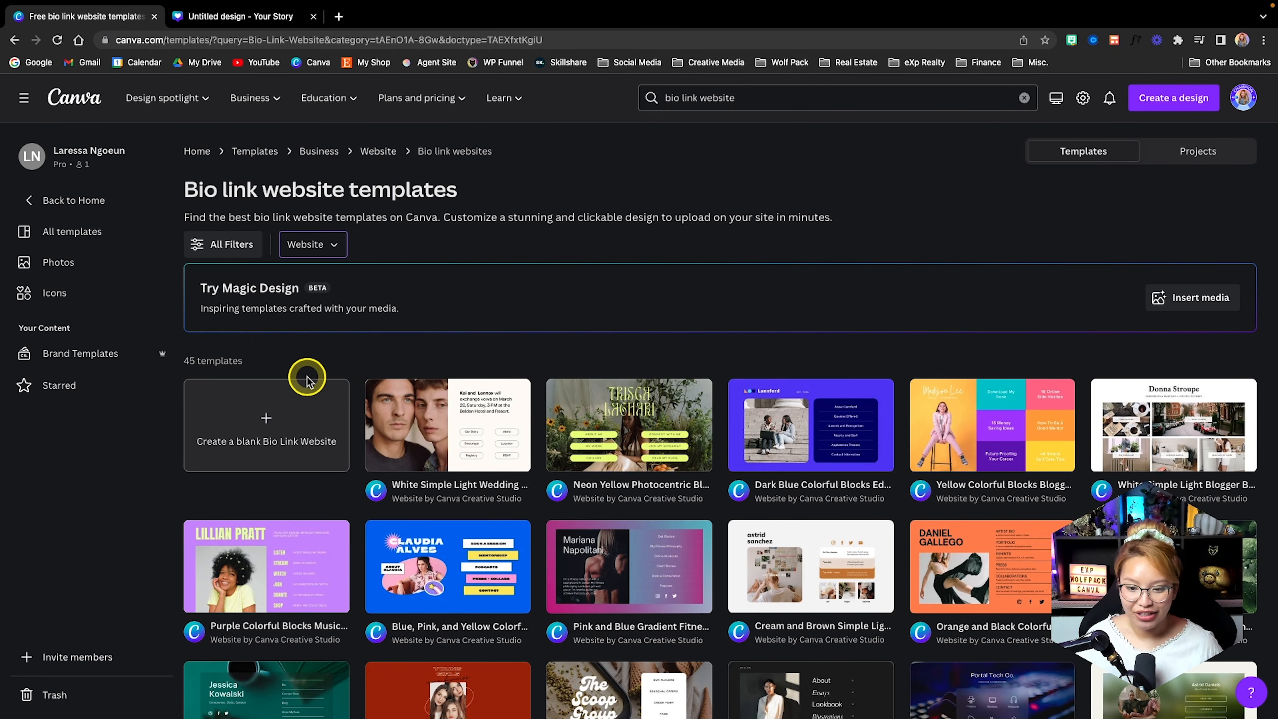
{"action": "left_click", "coordinate": [275, 447]}
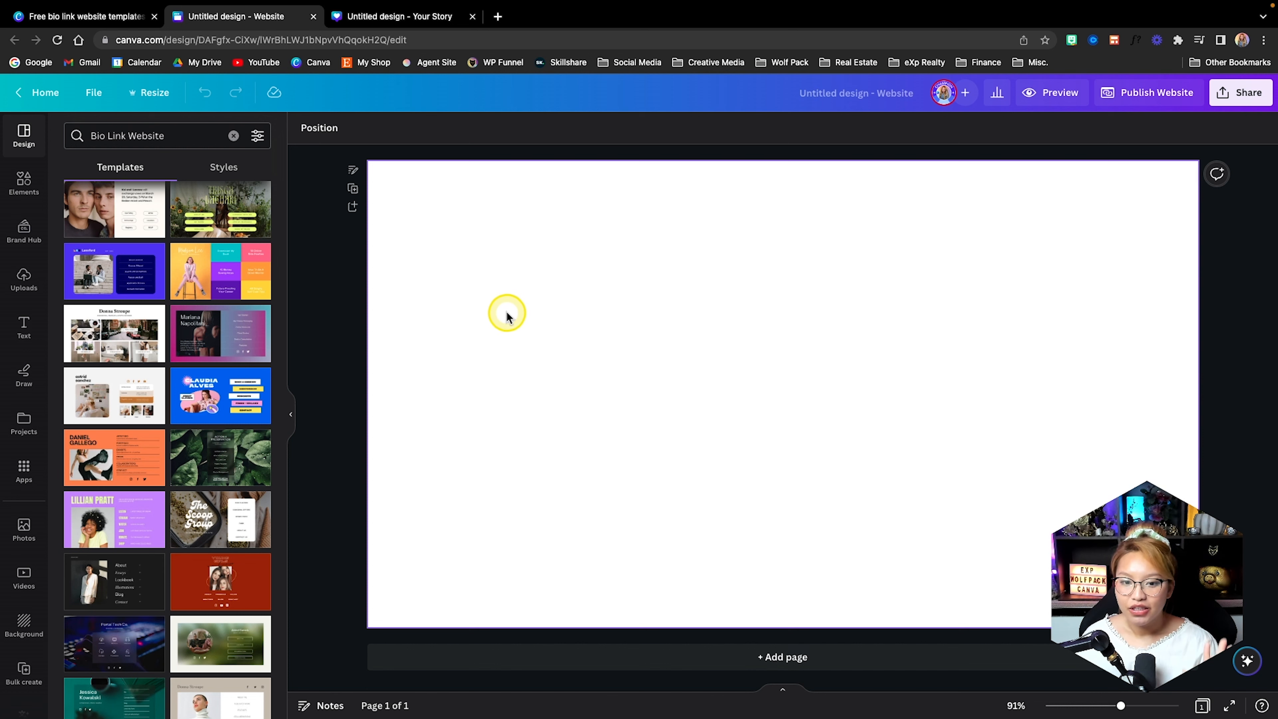
Step: Set the teal and grey rock photo from the recently used backgrounds as the page background
{"action": "left_click", "coordinate": [483, 313]}
{"action": "scroll", "coordinate": [23, 363], "scroll_direction": "down", "scroll_amount": 3}
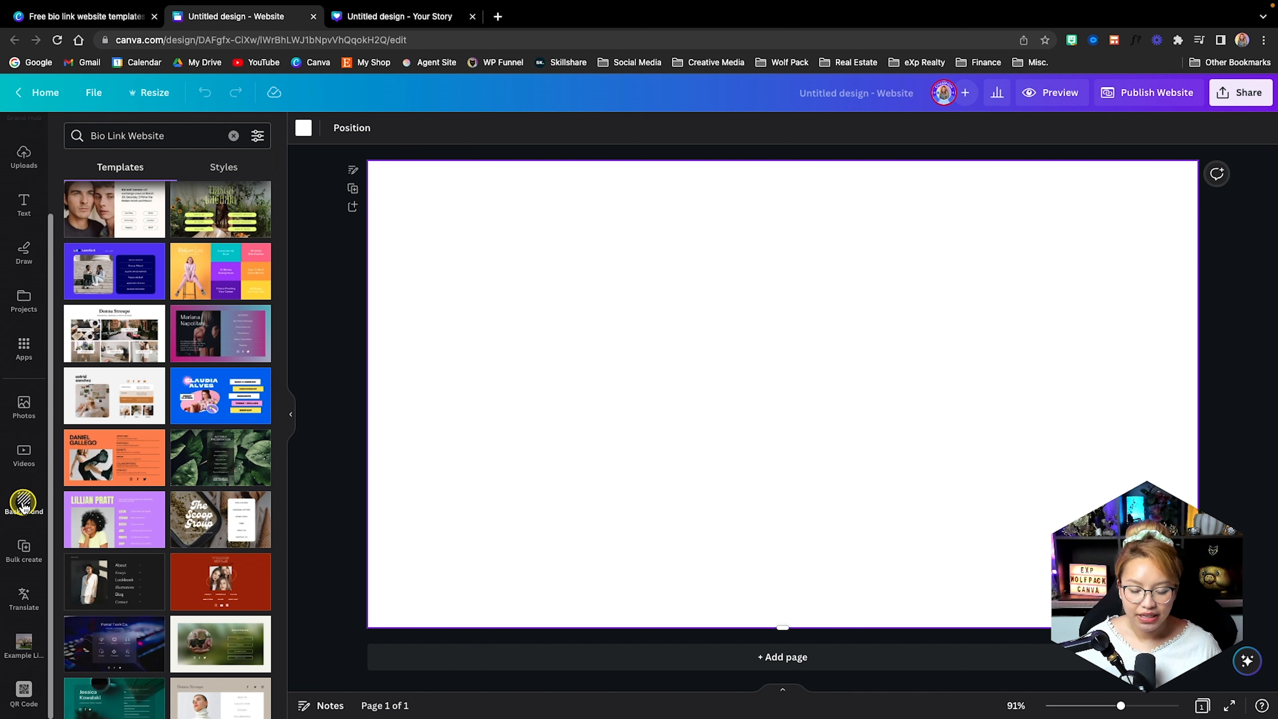
{"action": "left_click", "coordinate": [23, 502]}
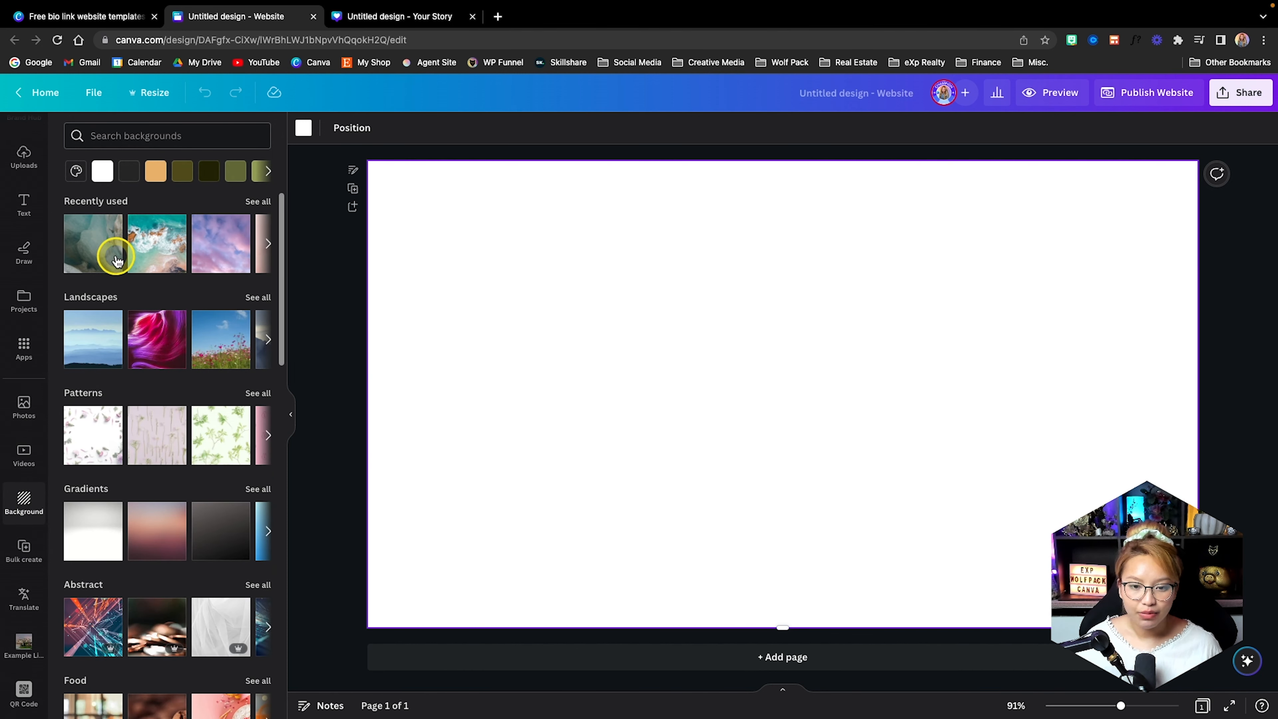
{"action": "left_click", "coordinate": [86, 249]}
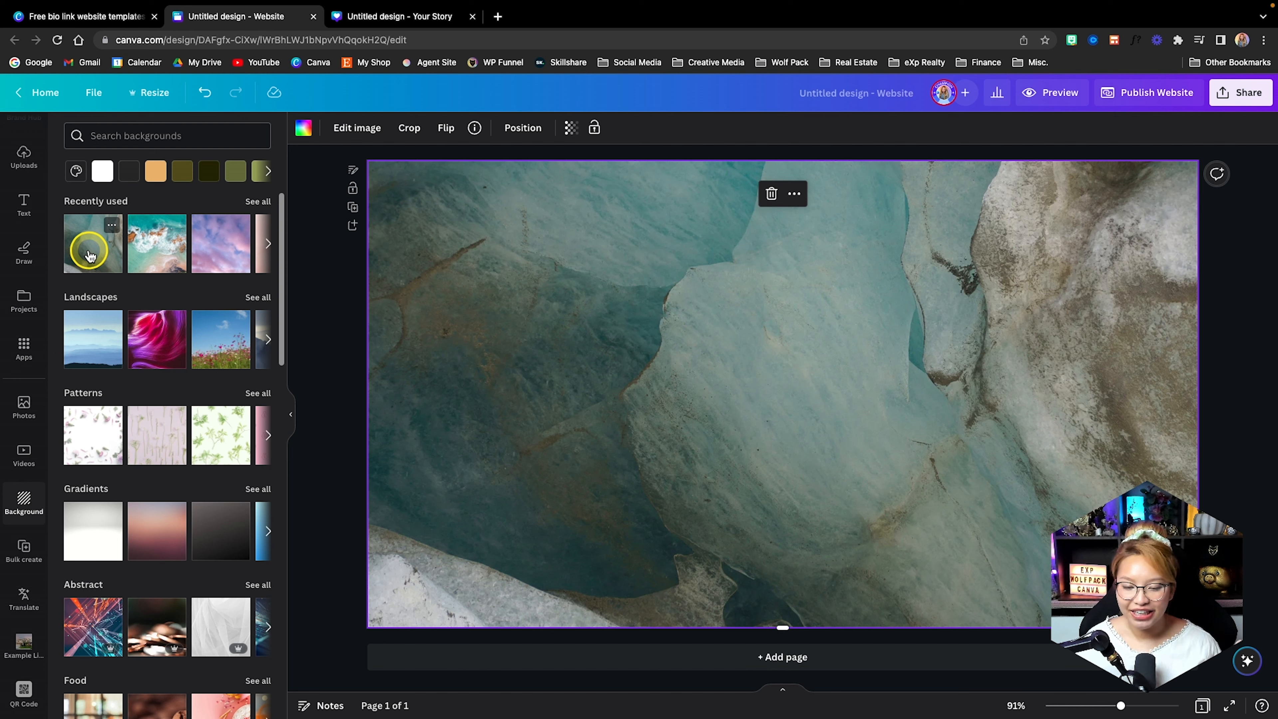
{"action": "scroll", "coordinate": [141, 352], "scroll_direction": "down", "scroll_amount": 6}
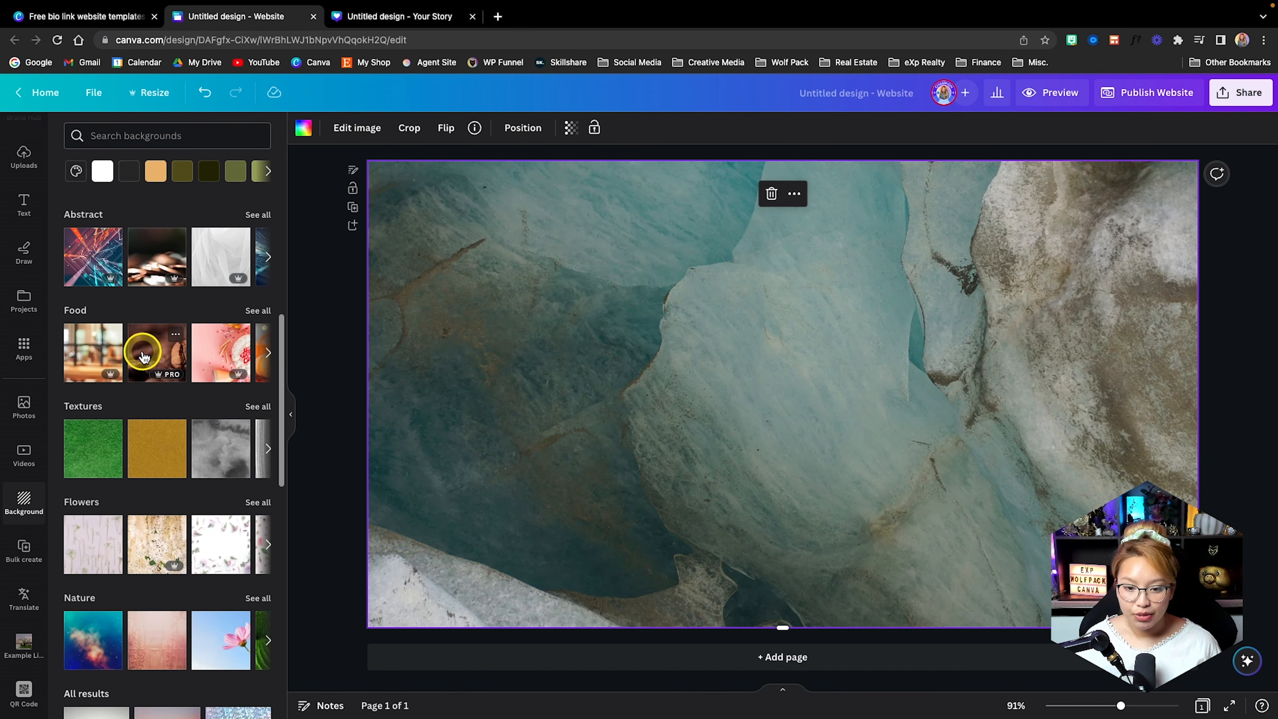
{"action": "scroll", "coordinate": [143, 351], "scroll_direction": "down", "scroll_amount": 3}
{"action": "scroll", "coordinate": [143, 350], "scroll_direction": "up", "scroll_amount": 10}
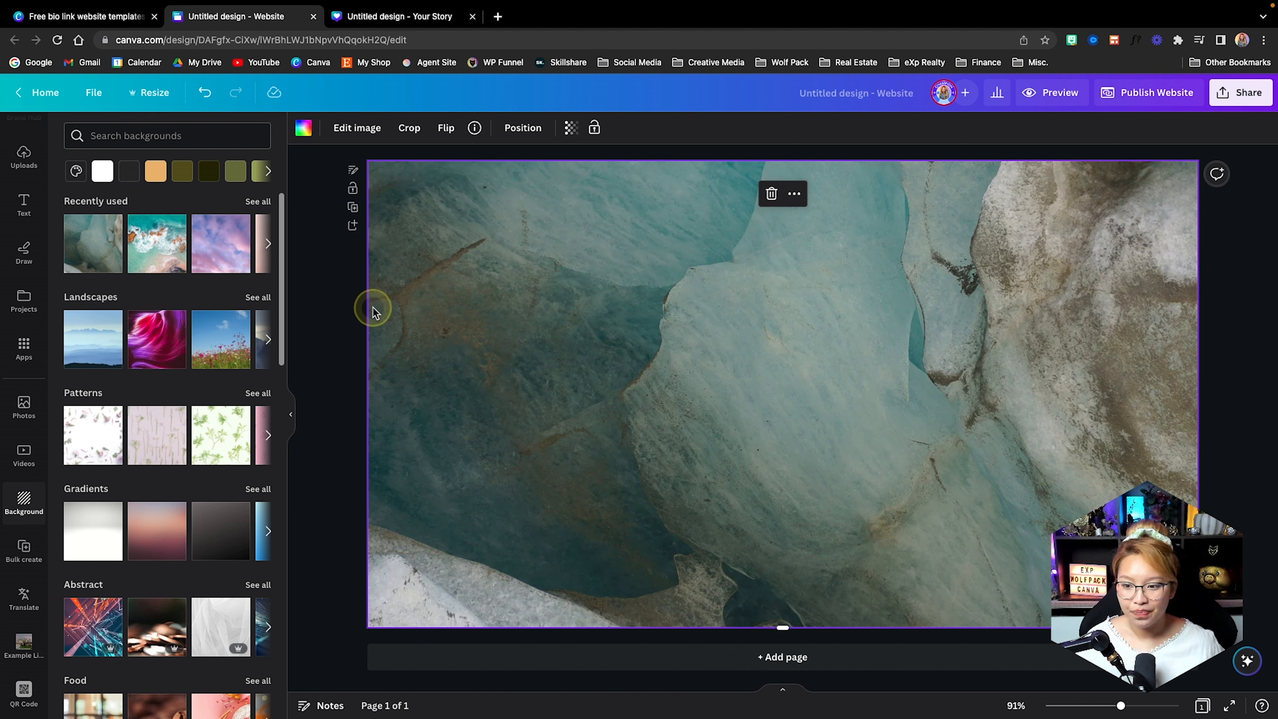
Step: Apply the warm Photogenic filter Bronz to the rock background image
{"action": "left_click", "coordinate": [366, 128]}
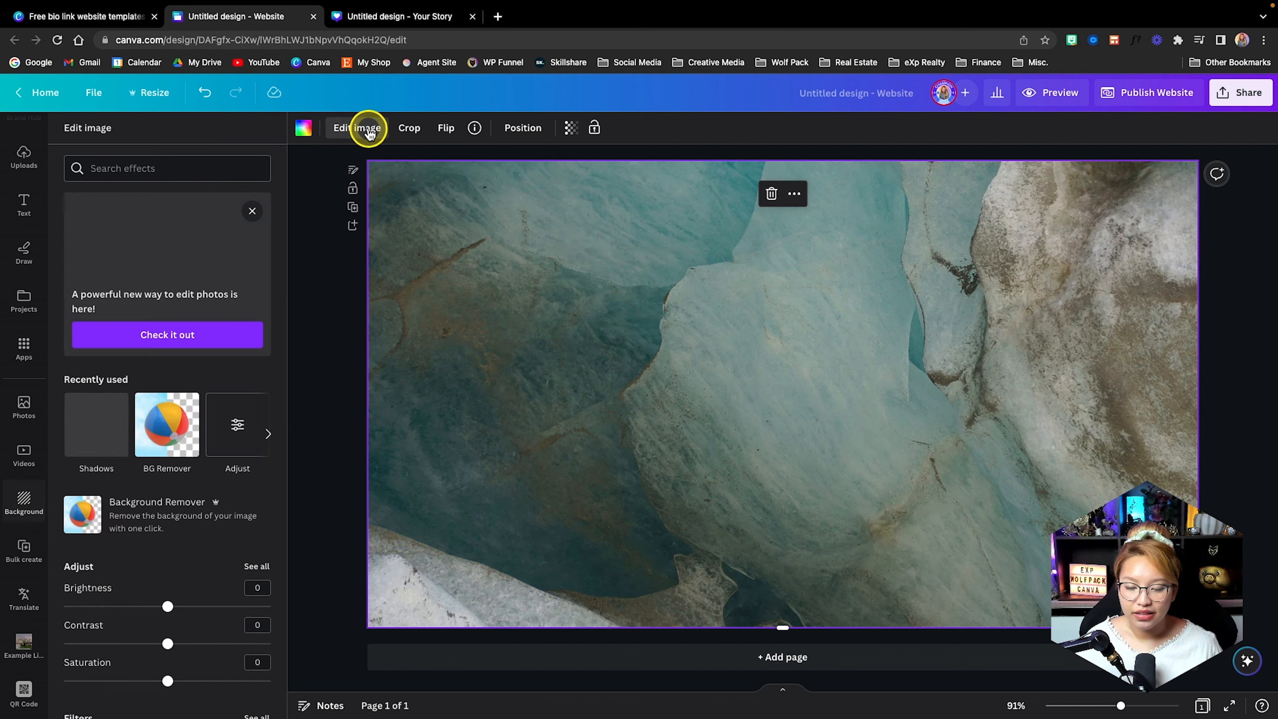
{"action": "scroll", "coordinate": [137, 442], "scroll_direction": "down", "scroll_amount": 15}
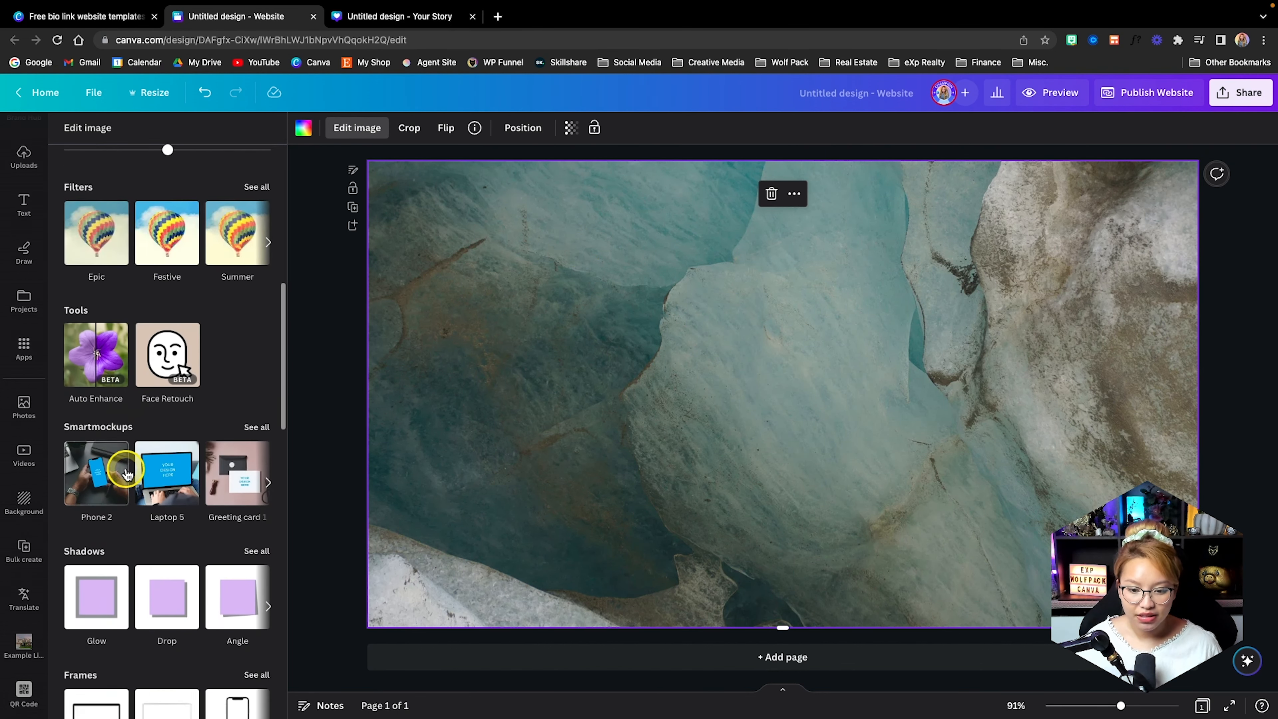
{"action": "scroll", "coordinate": [126, 473], "scroll_direction": "down", "scroll_amount": 7}
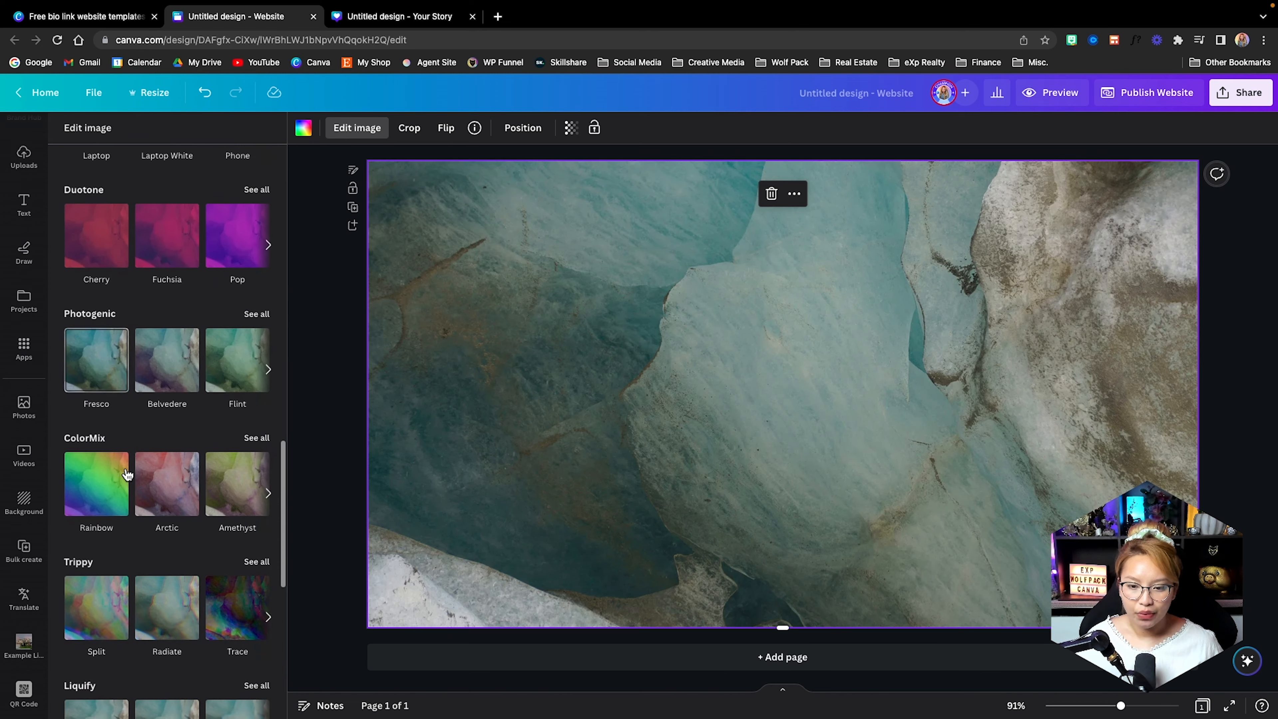
{"action": "left_click", "coordinate": [261, 311]}
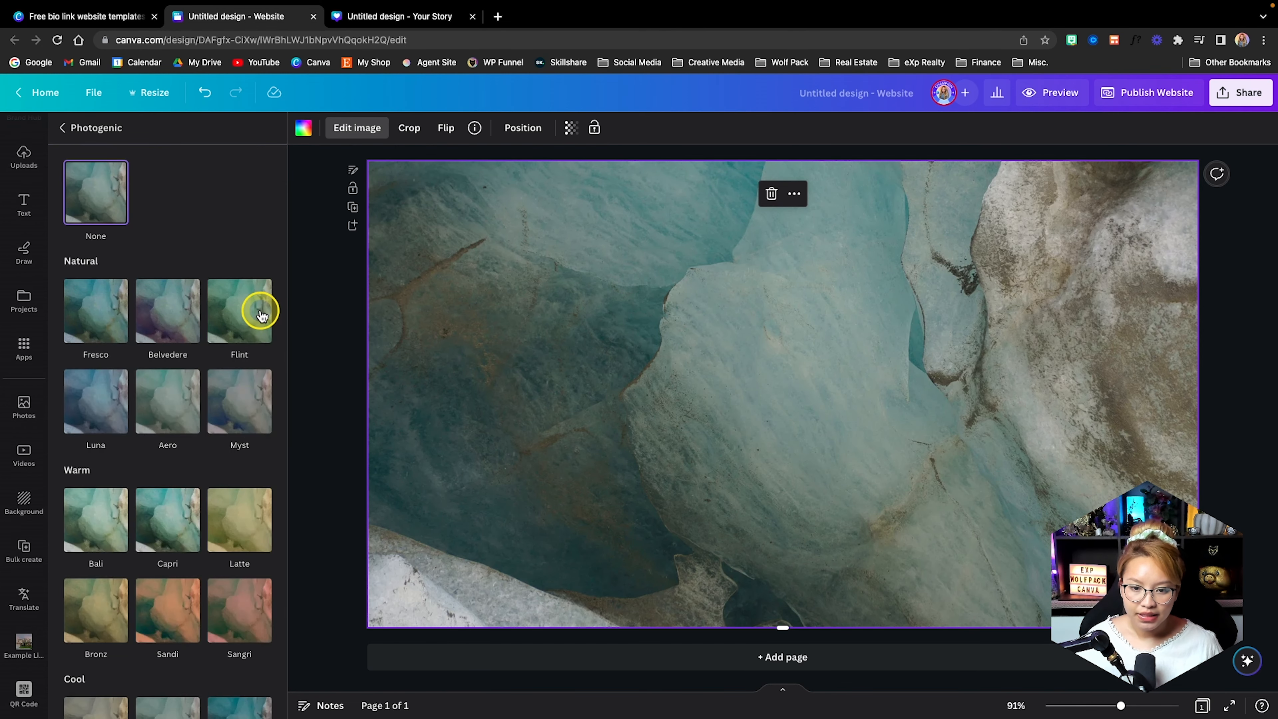
{"action": "scroll", "coordinate": [83, 483], "scroll_direction": "down", "scroll_amount": 2}
{"action": "left_click", "coordinate": [95, 484]}
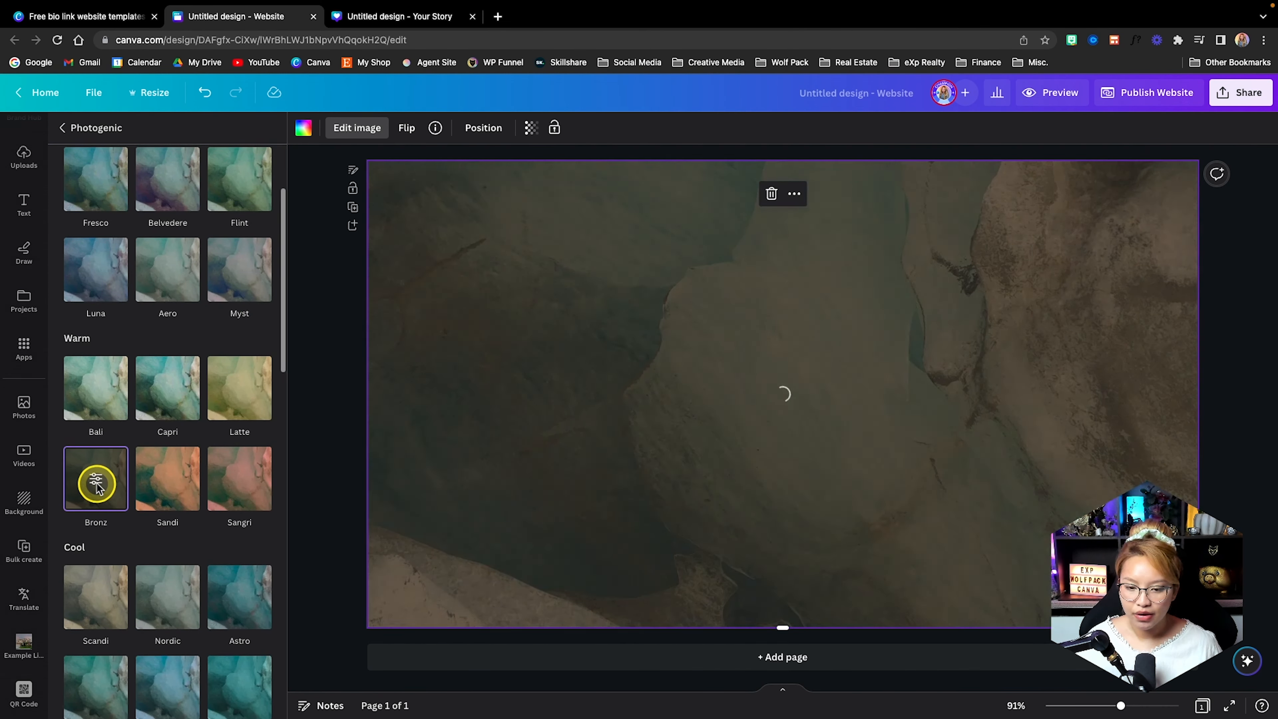
{"action": "left_click", "coordinate": [221, 695]}
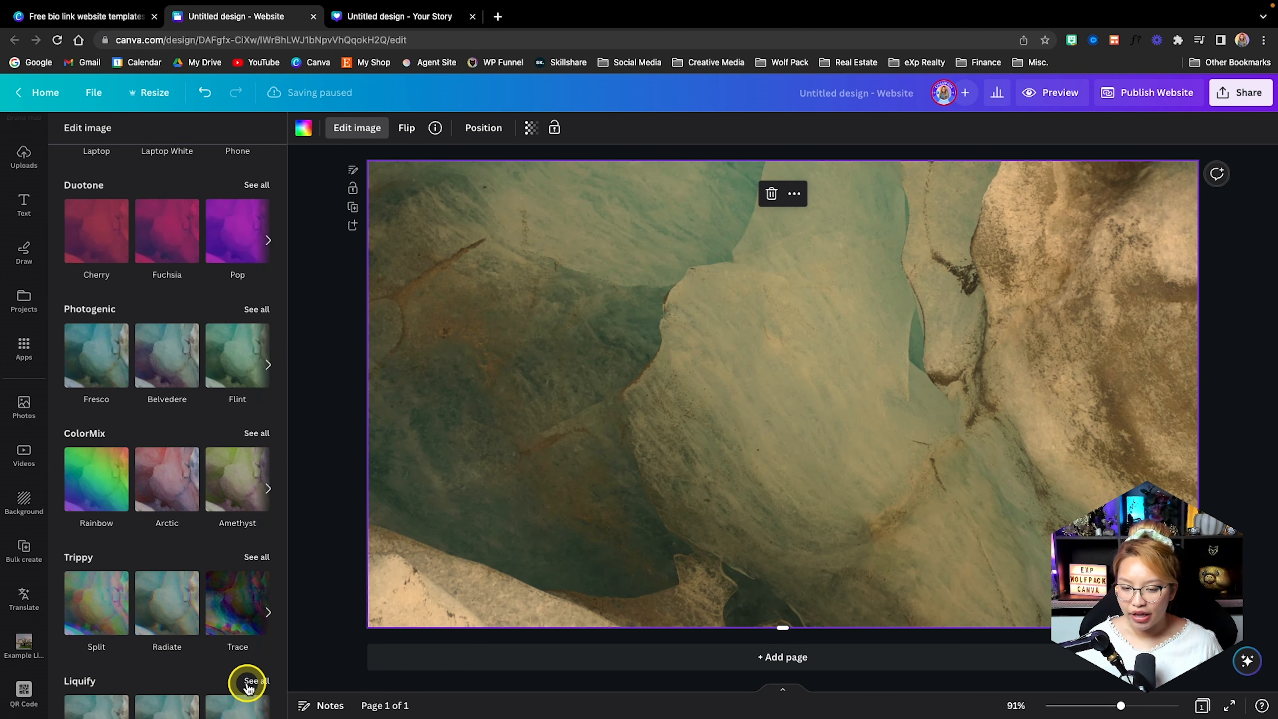
{"action": "left_click", "coordinate": [322, 459]}
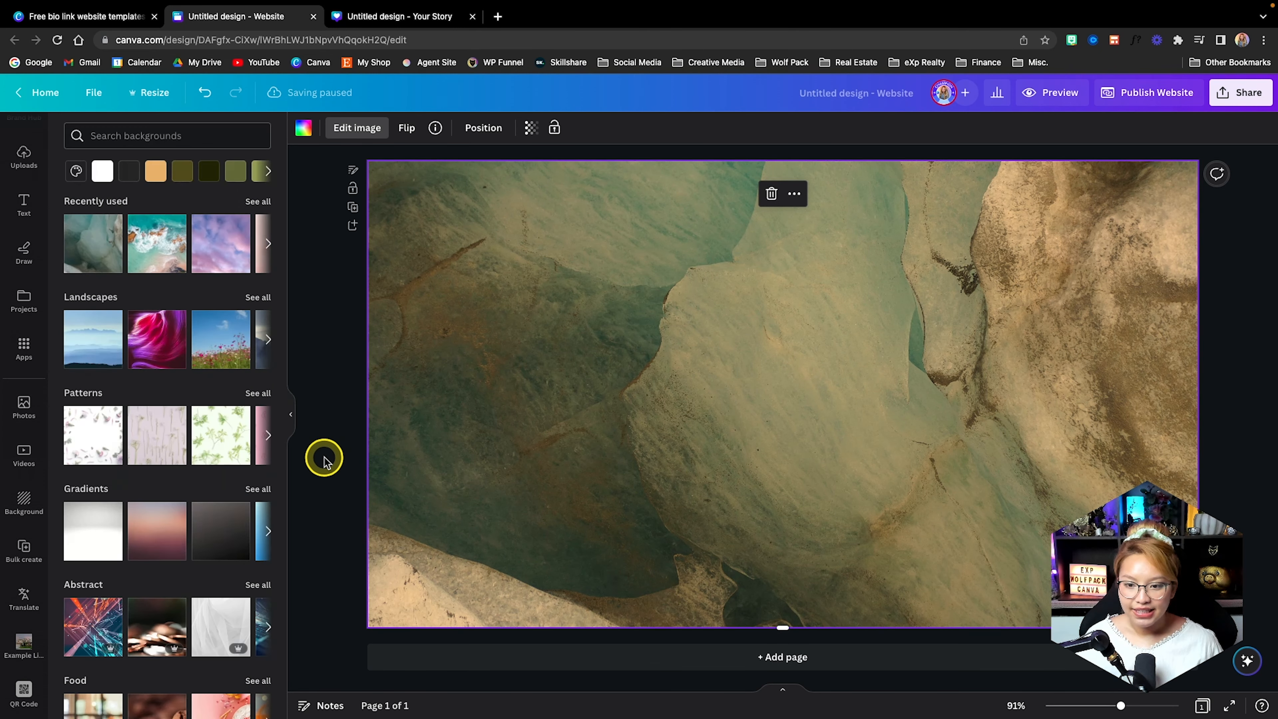
{"action": "left_click", "coordinate": [348, 453]}
Step: Search the frames among the elements for "rounded rectangle"
{"action": "scroll", "coordinate": [28, 272], "scroll_direction": "up", "scroll_amount": 3}
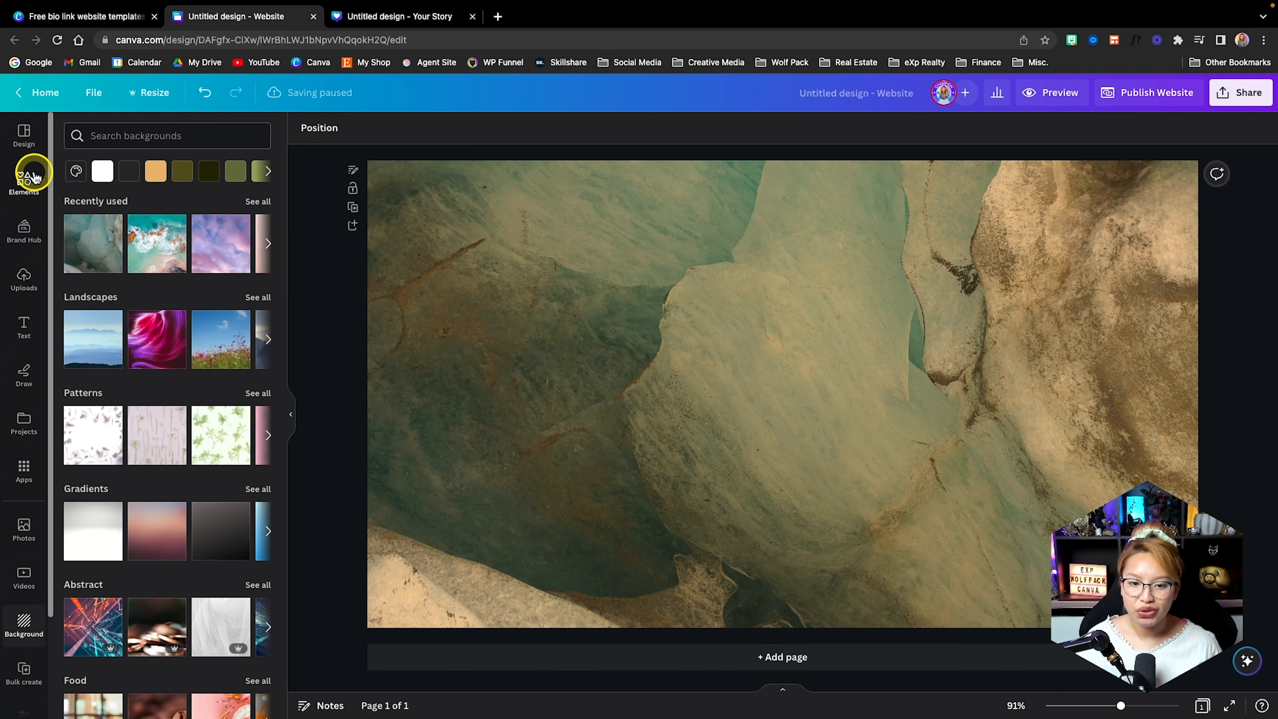
{"action": "left_click", "coordinate": [26, 180]}
{"action": "scroll", "coordinate": [223, 370], "scroll_direction": "down", "scroll_amount": 10}
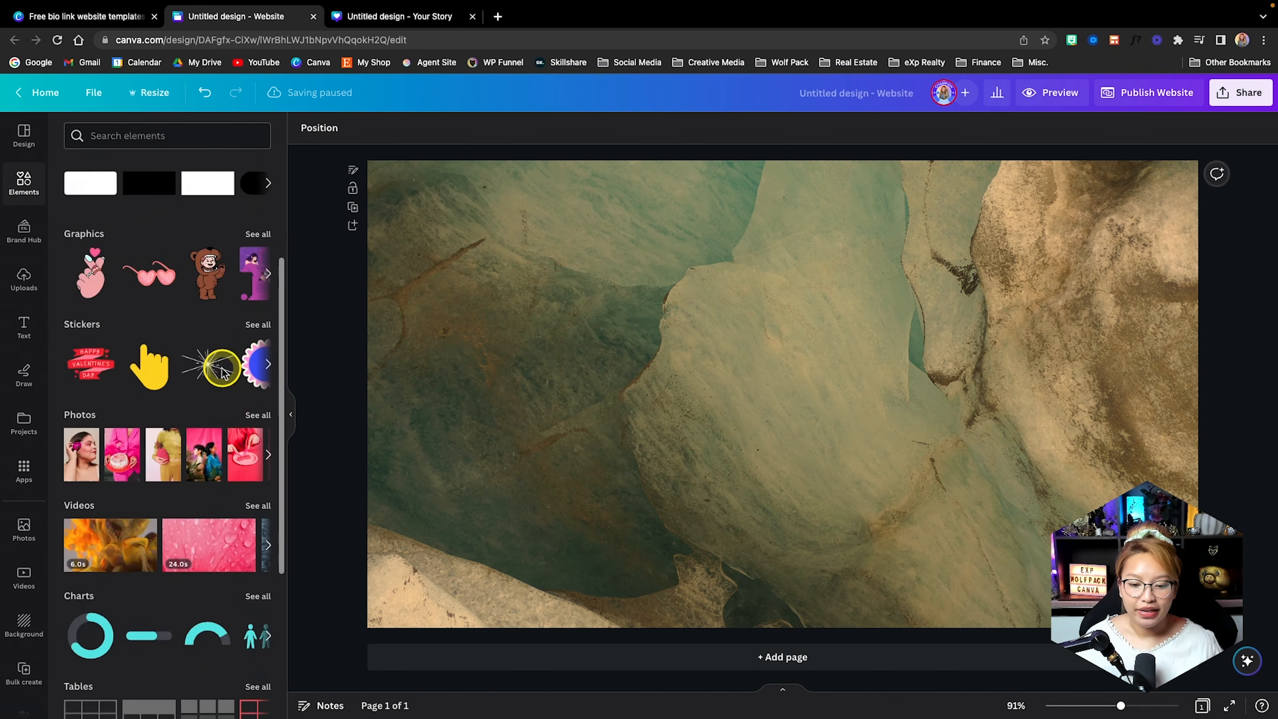
{"action": "scroll", "coordinate": [223, 372], "scroll_direction": "down", "scroll_amount": 2}
{"action": "left_click", "coordinate": [257, 470]}
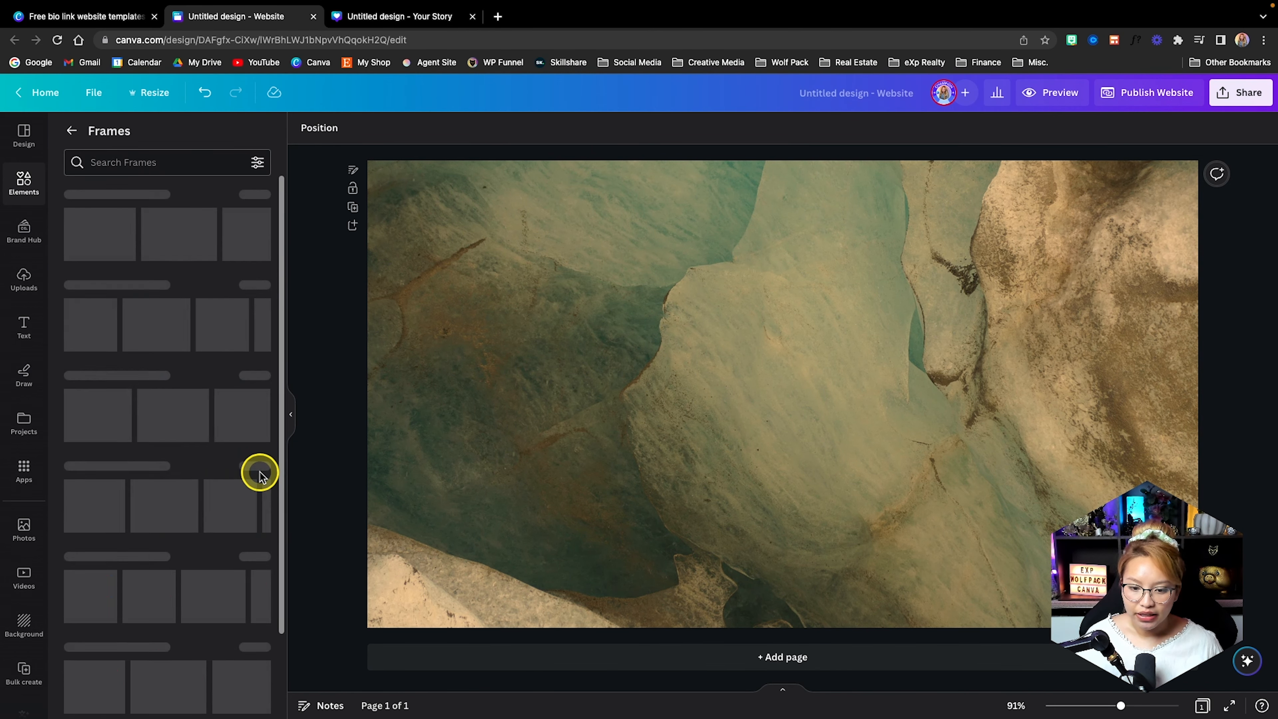
{"action": "left_click", "coordinate": [137, 166]}
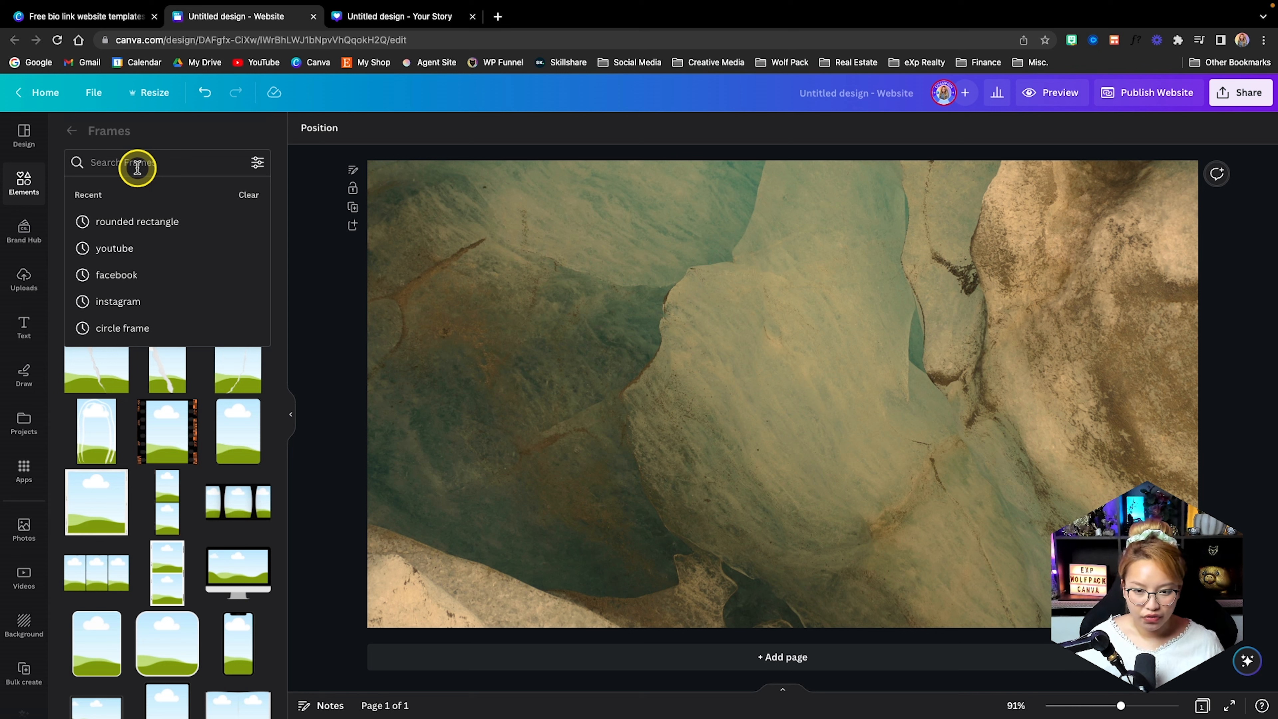
{"action": "left_click", "coordinate": [176, 222]}
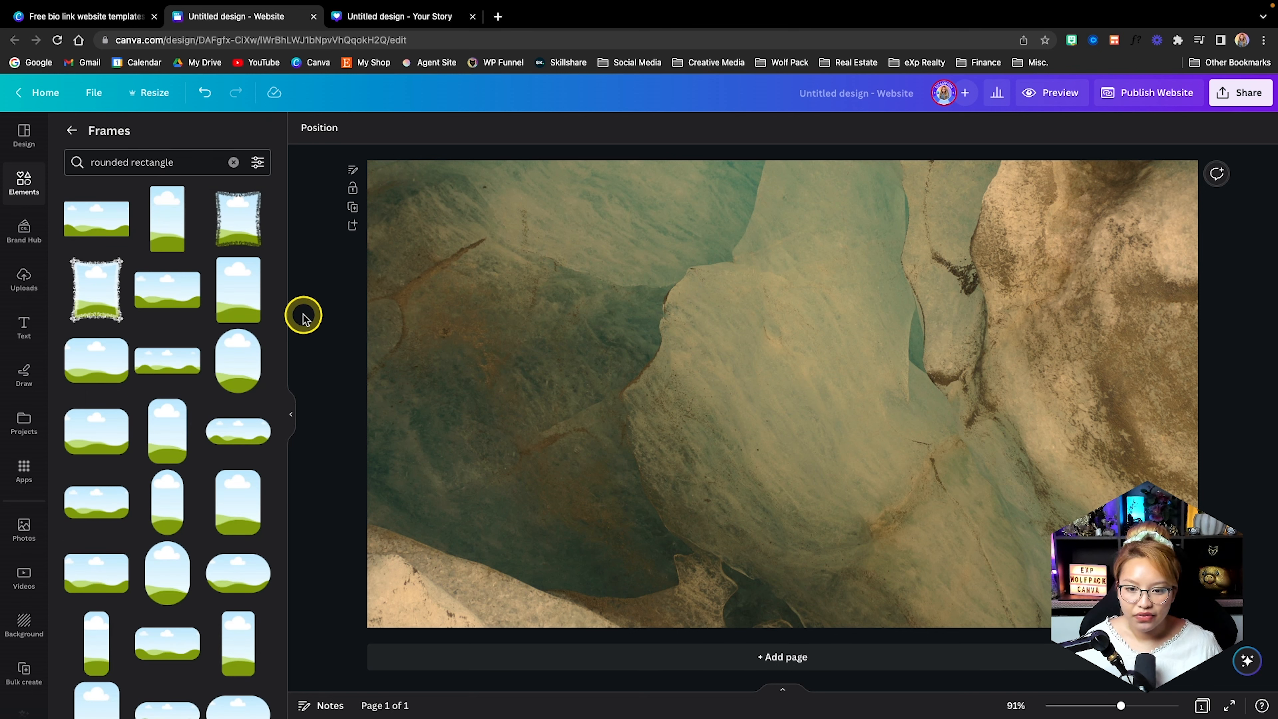
Step: Add a tall rounded rectangle frame to the page, enlarge it and centre it horizontally on the background
{"action": "left_click", "coordinate": [238, 302]}
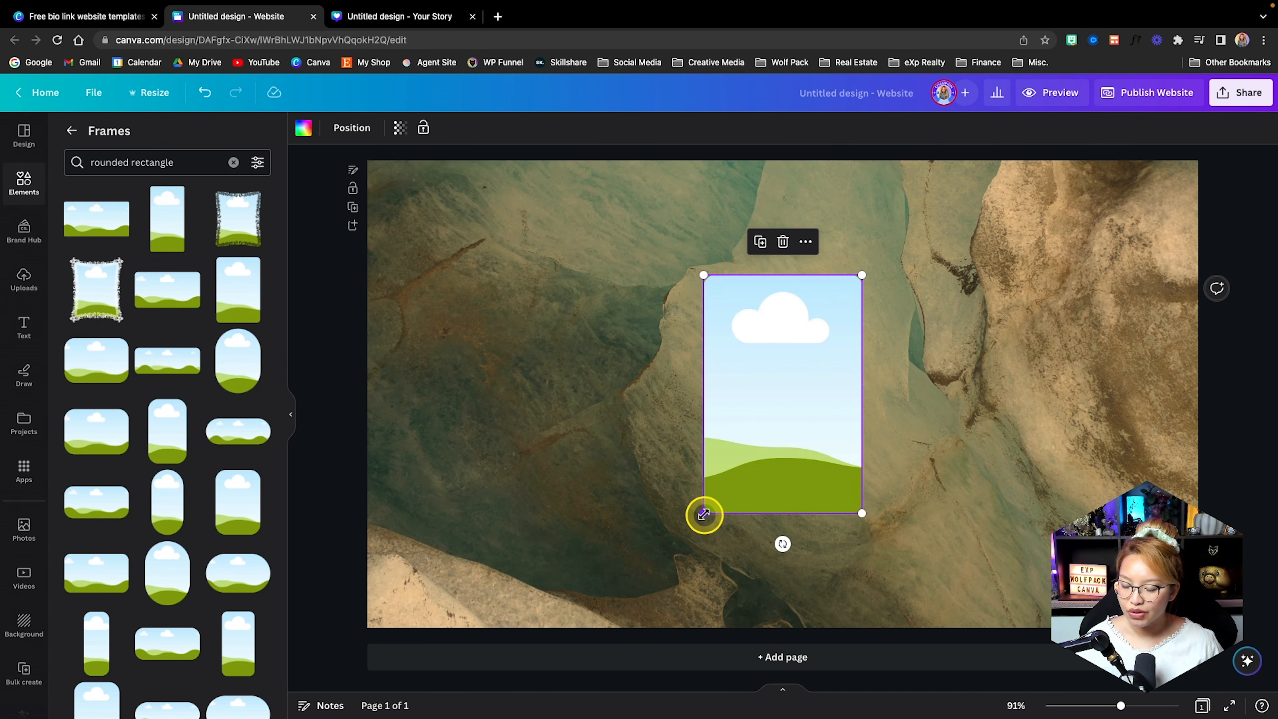
{"action": "left_click_drag", "start_coordinate": [704, 513], "coordinate": [651, 592]}
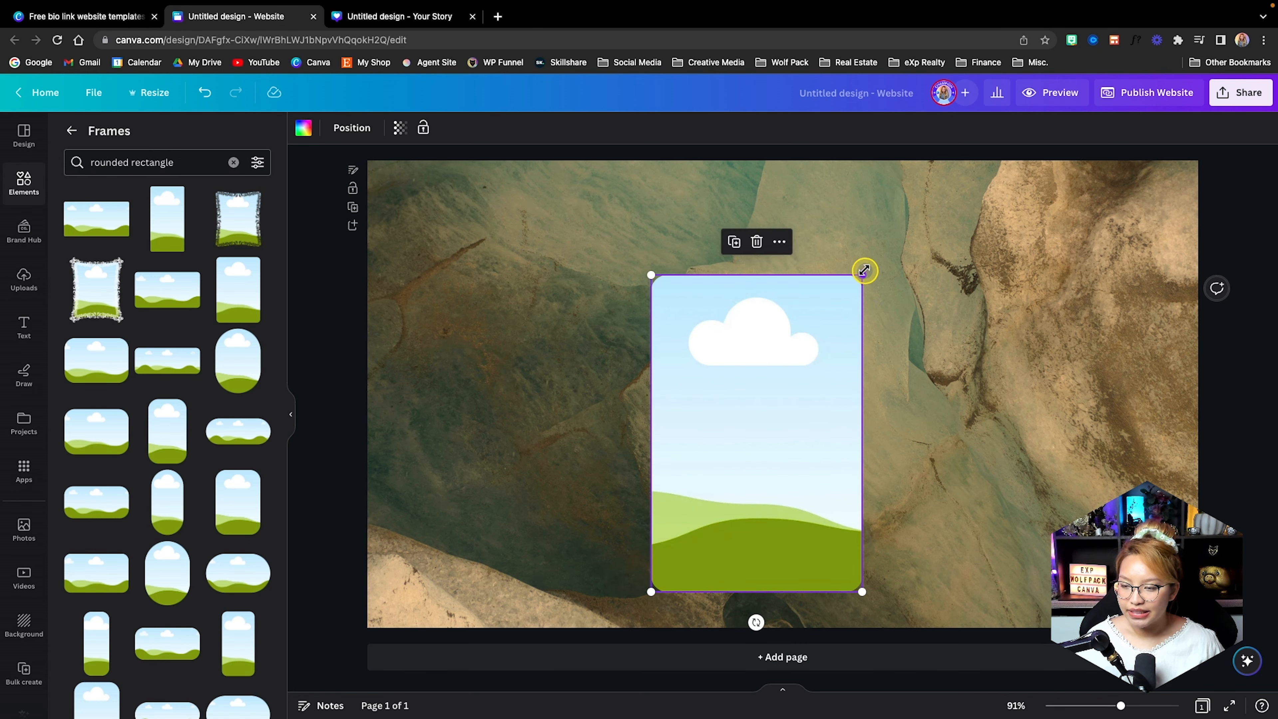
{"action": "left_click_drag", "start_coordinate": [762, 334], "coordinate": [791, 327]}
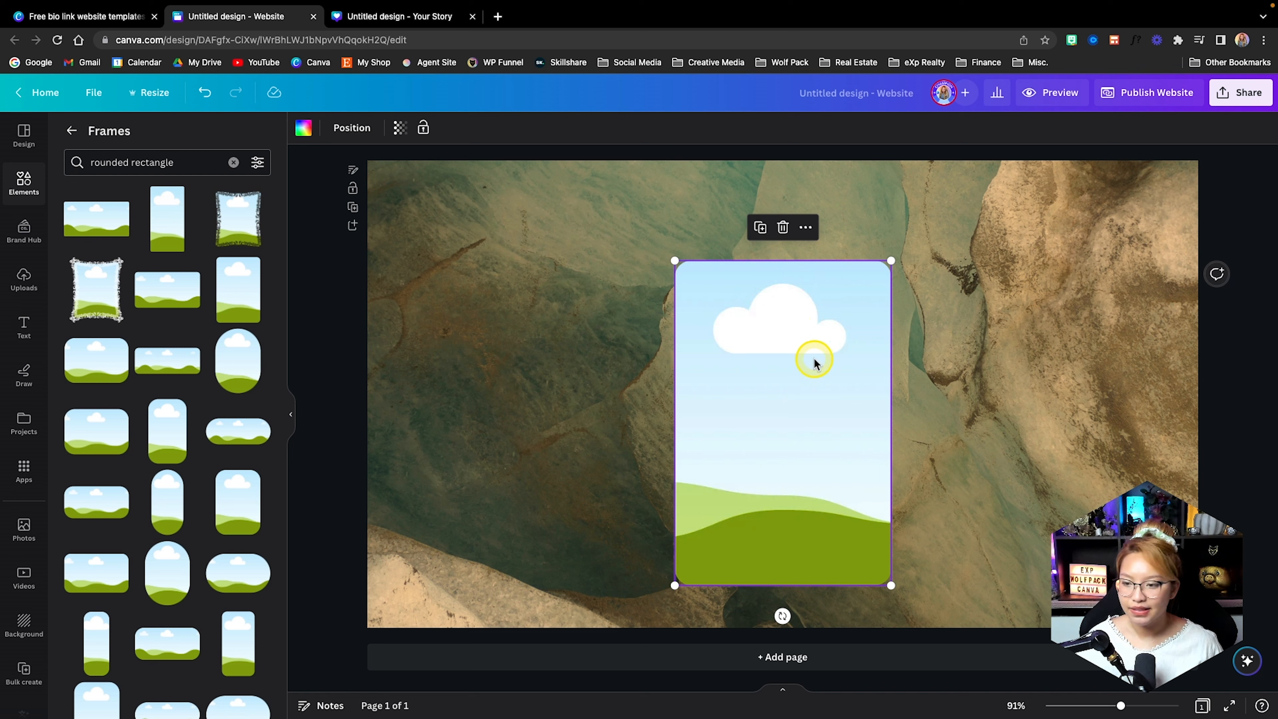
Step: Copy the rock background image and place the copy inside the rounded rectangle frame, keeping the original as the page background
{"action": "left_click", "coordinate": [500, 302]}
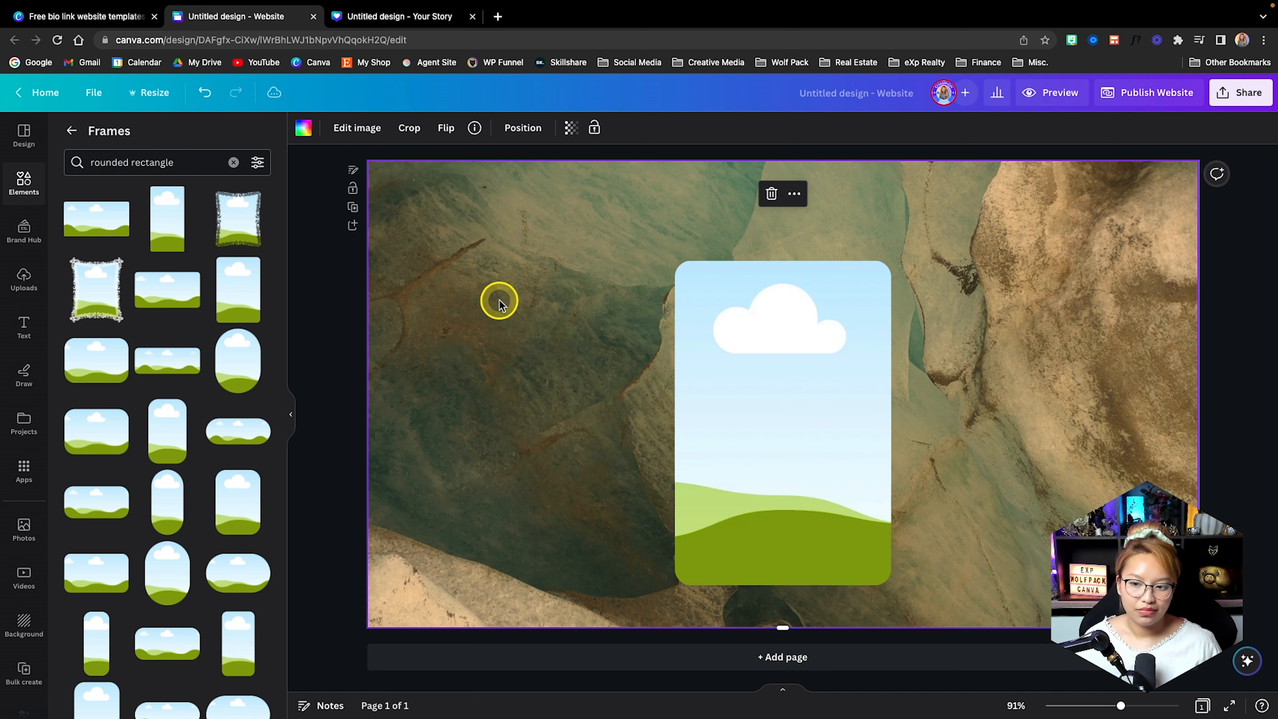
{"action": "right_click", "coordinate": [449, 311]}
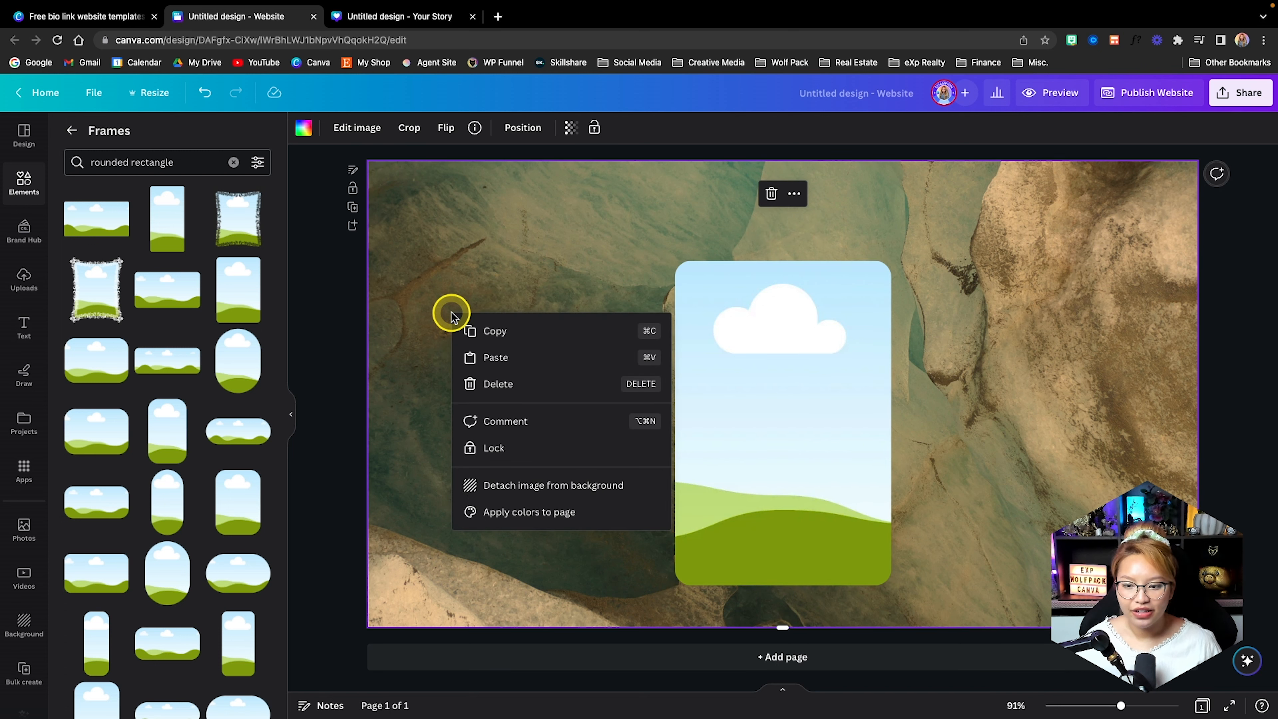
{"action": "left_click", "coordinate": [588, 484]}
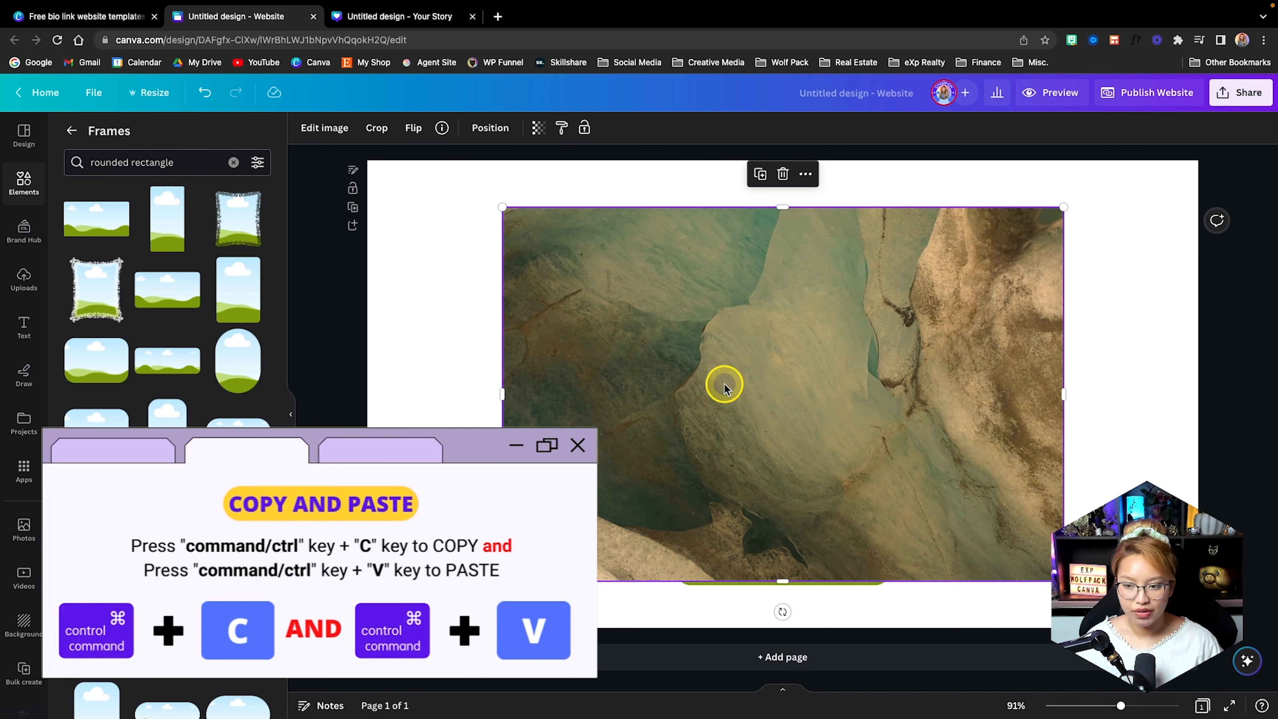
{"action": "key", "text": "ctrl+z"}
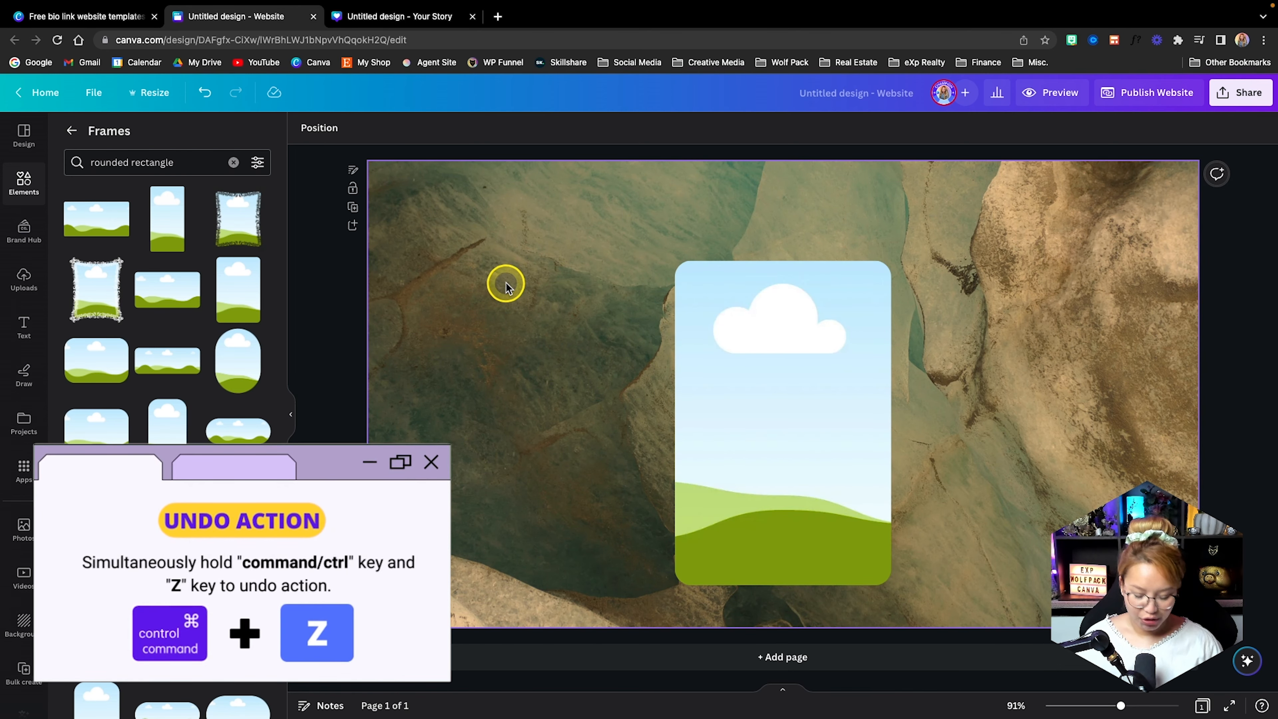
{"action": "key", "text": "ctrl+v"}
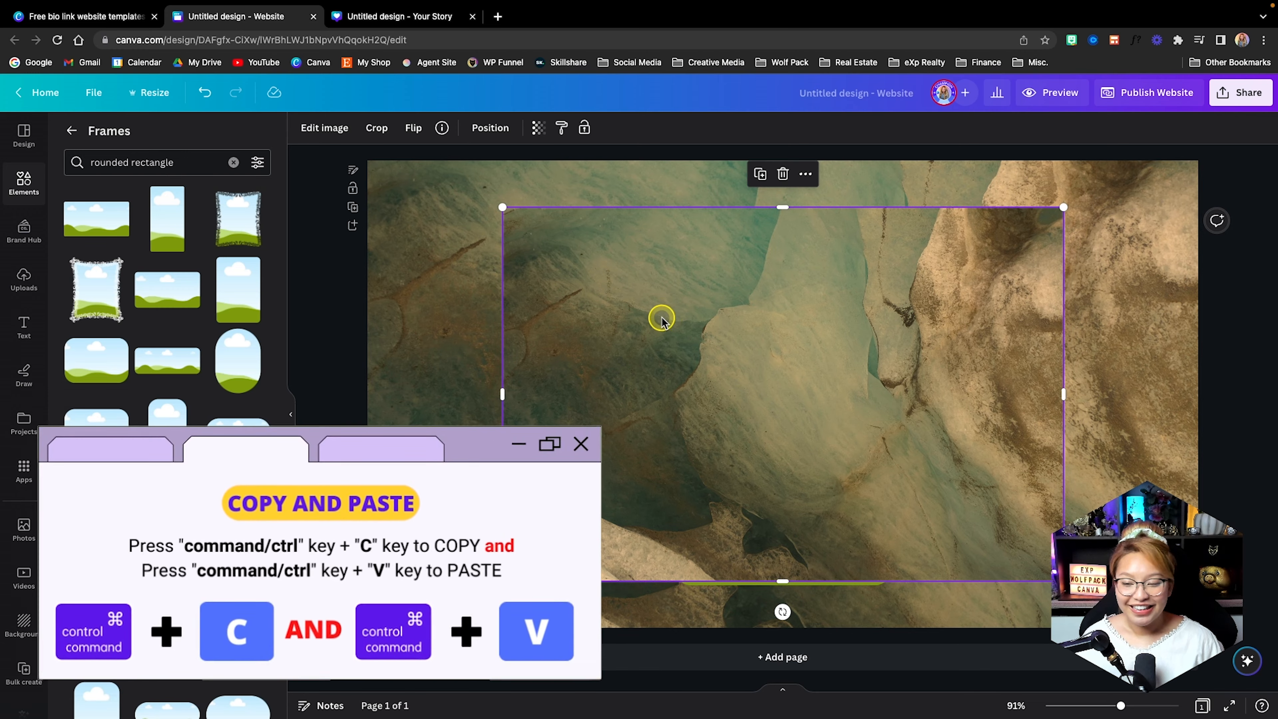
{"action": "left_click_drag", "start_coordinate": [662, 320], "coordinate": [778, 395]}
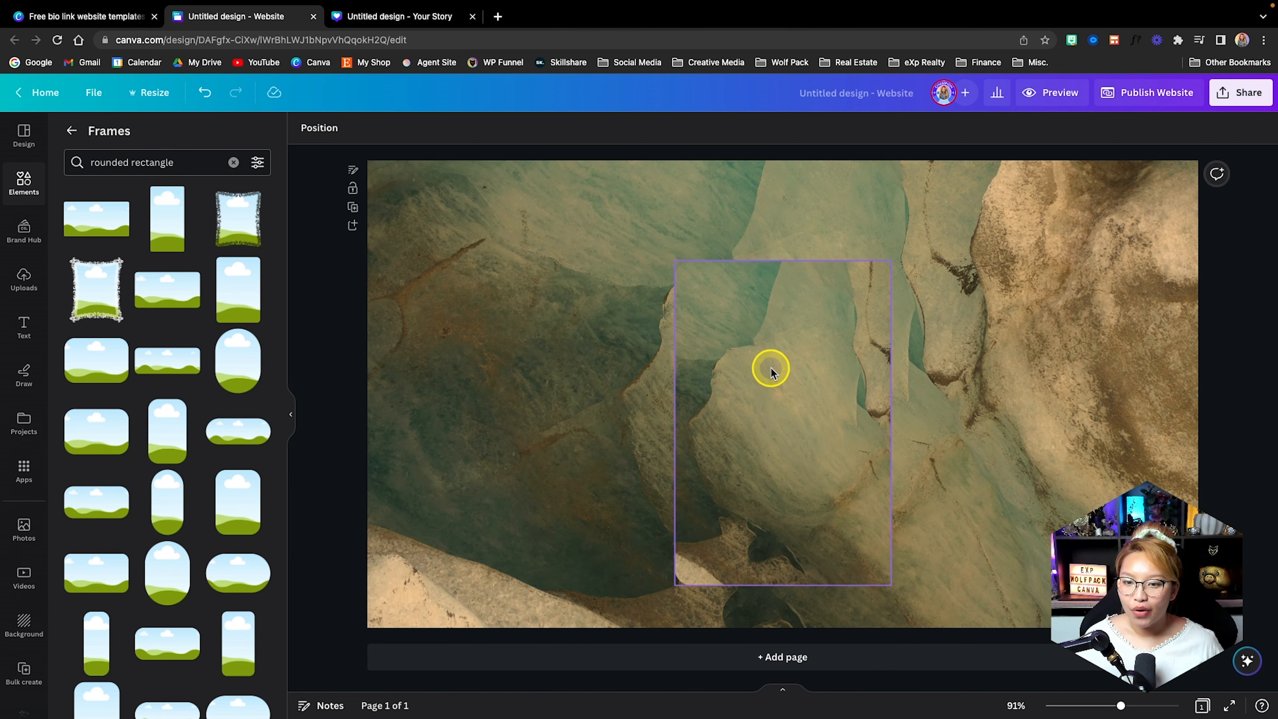
Step: Blur the rock image inside the rounded rectangle frame to give it a frosted-glass look
{"action": "left_click", "coordinate": [771, 372]}
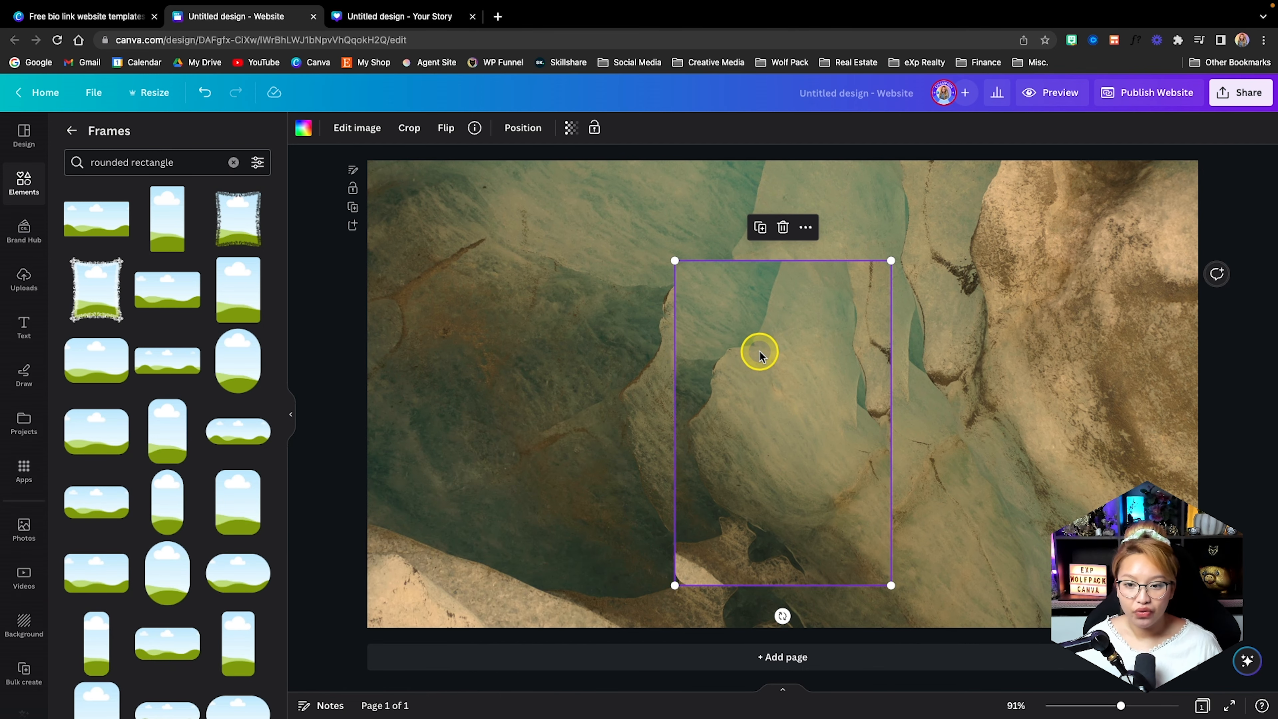
{"action": "left_click", "coordinate": [347, 128]}
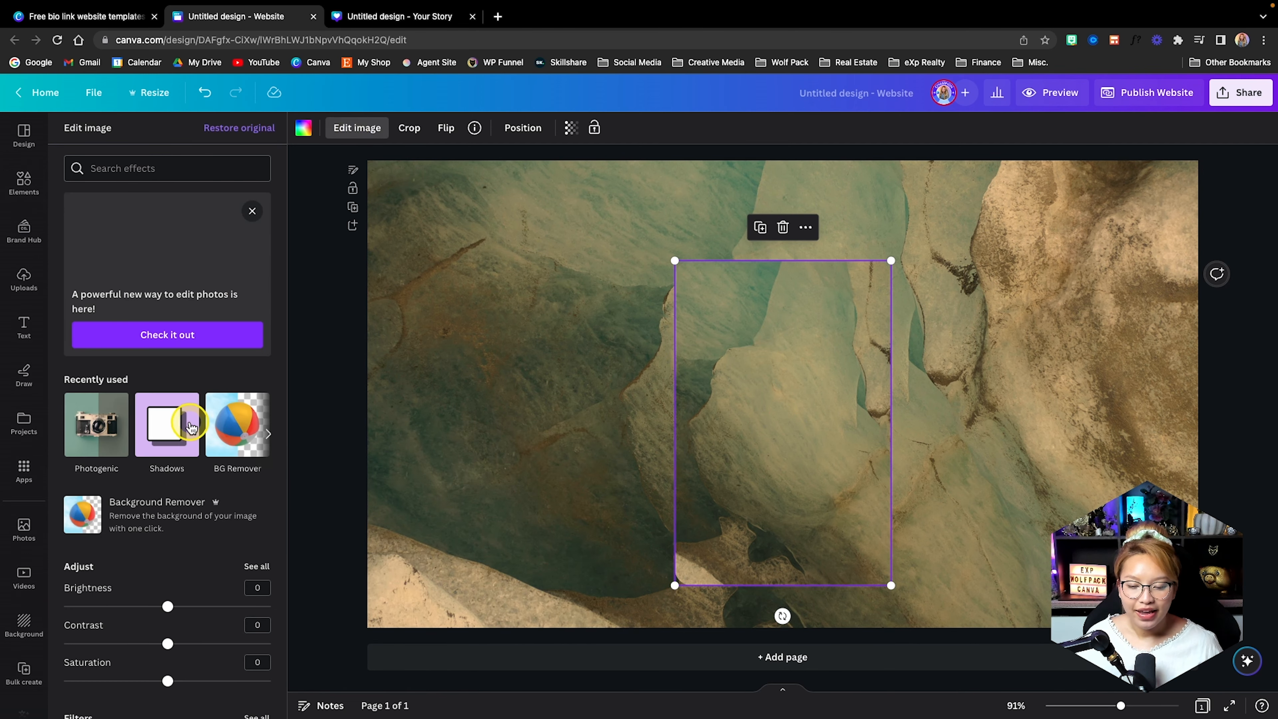
{"action": "scroll", "coordinate": [190, 425], "scroll_direction": "down", "scroll_amount": 3}
{"action": "left_click", "coordinate": [253, 426]}
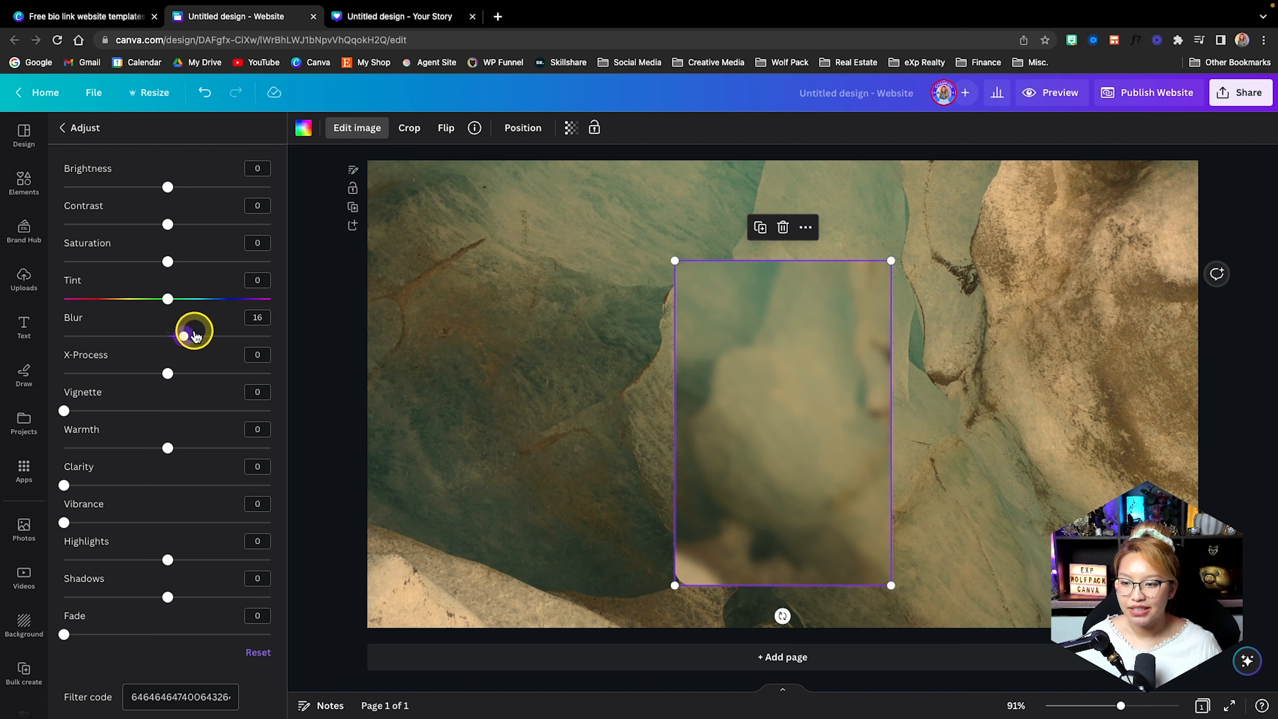
{"action": "left_click", "coordinate": [516, 347]}
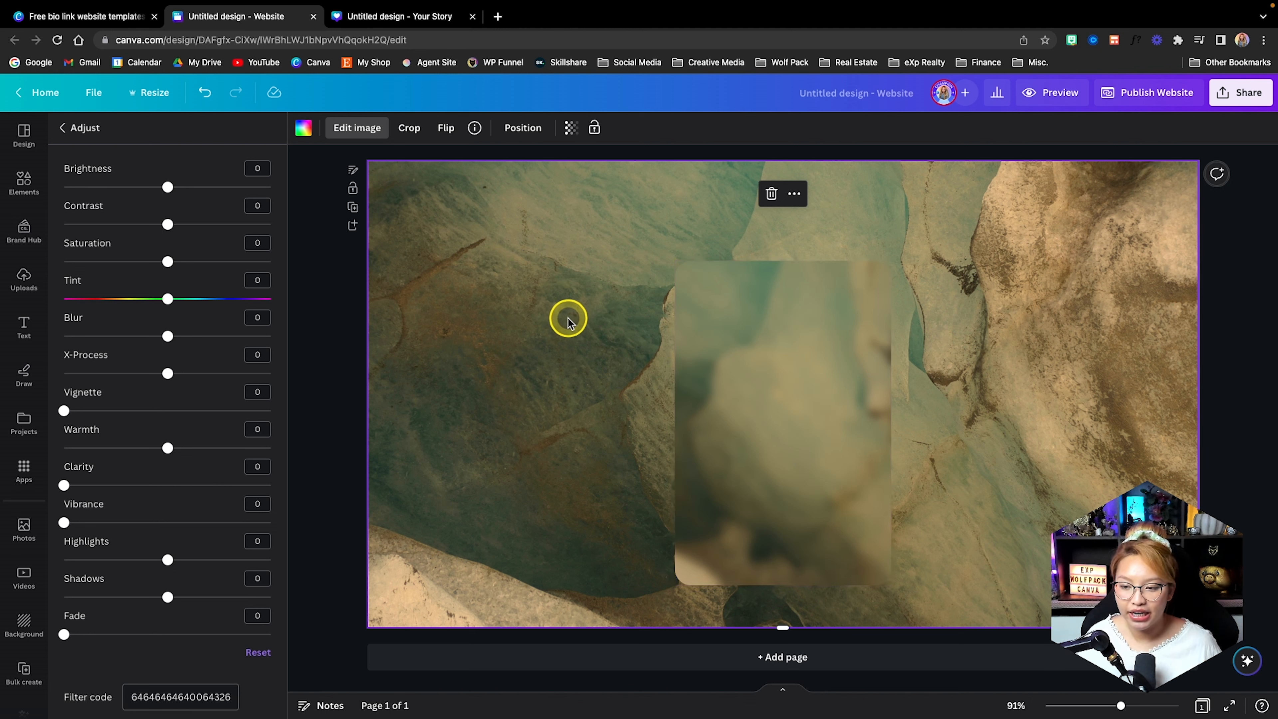
Step: Add the circular portrait logo from the Etsy Agent 1 brand kit, shrink it and move it to the frame's top edge
{"action": "left_click", "coordinate": [24, 235]}
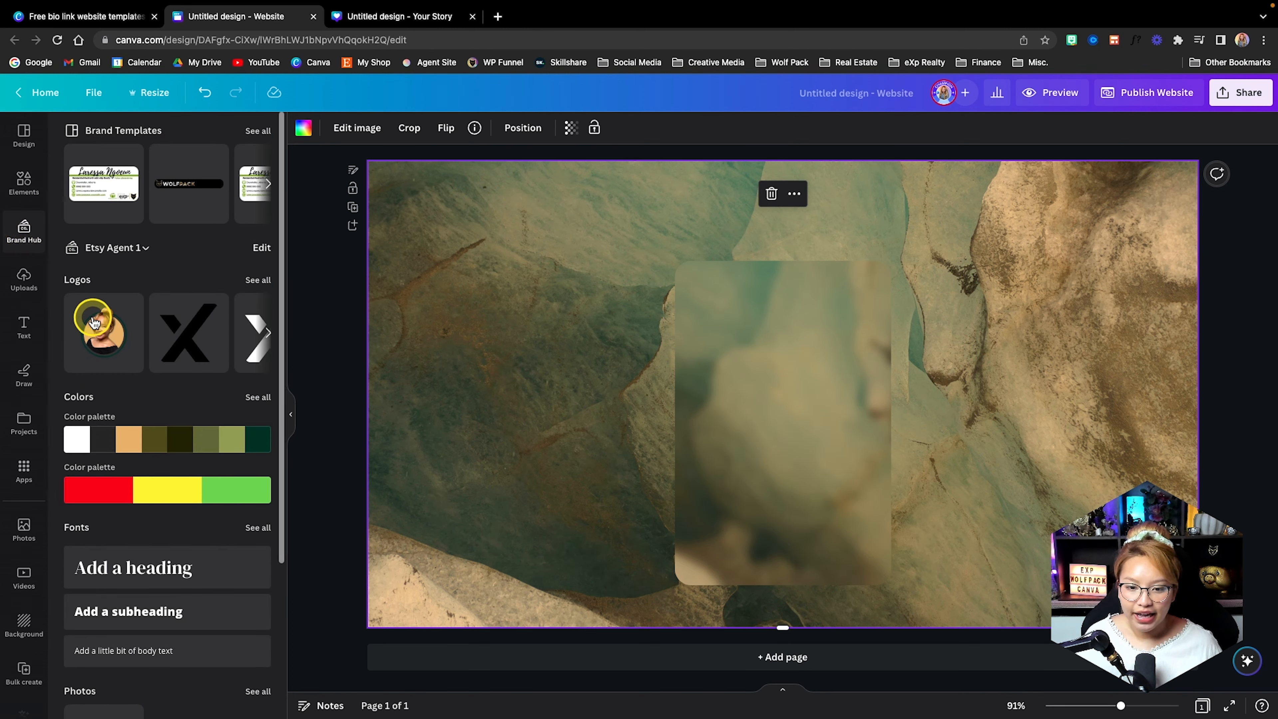
{"action": "left_click", "coordinate": [112, 328]}
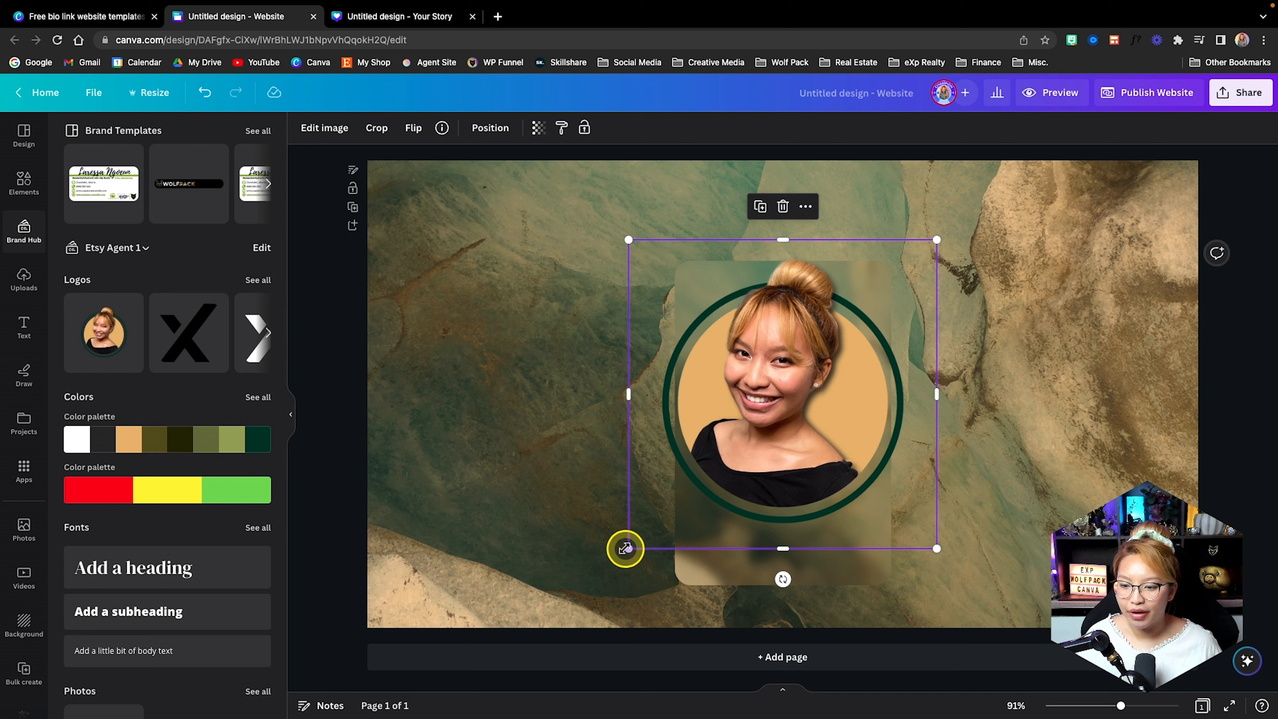
{"action": "left_click_drag", "start_coordinate": [628, 548], "coordinate": [742, 444]}
{"action": "left_click_drag", "start_coordinate": [798, 410], "coordinate": [812, 398]}
{"action": "left_click_drag", "start_coordinate": [888, 331], "coordinate": [784, 241]}
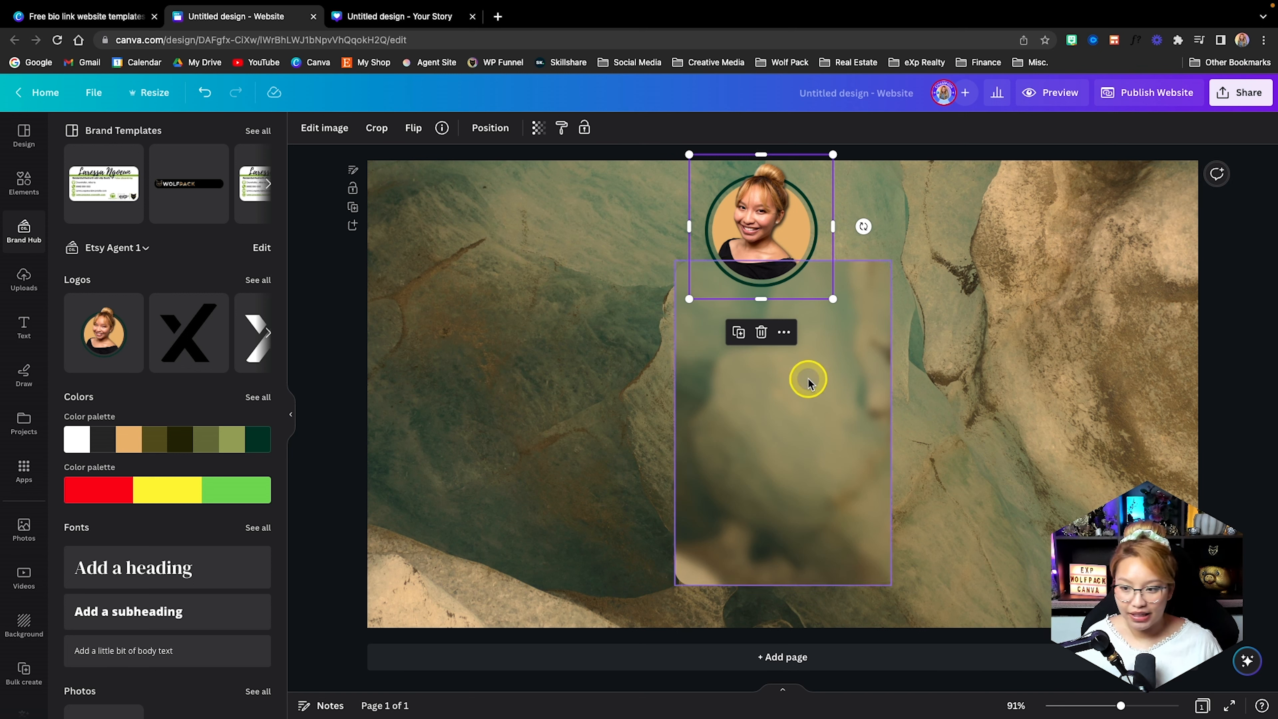
Step: Lock the blurred frame in place and centre the circular portrait across its top edge
{"action": "left_click", "coordinate": [811, 447]}
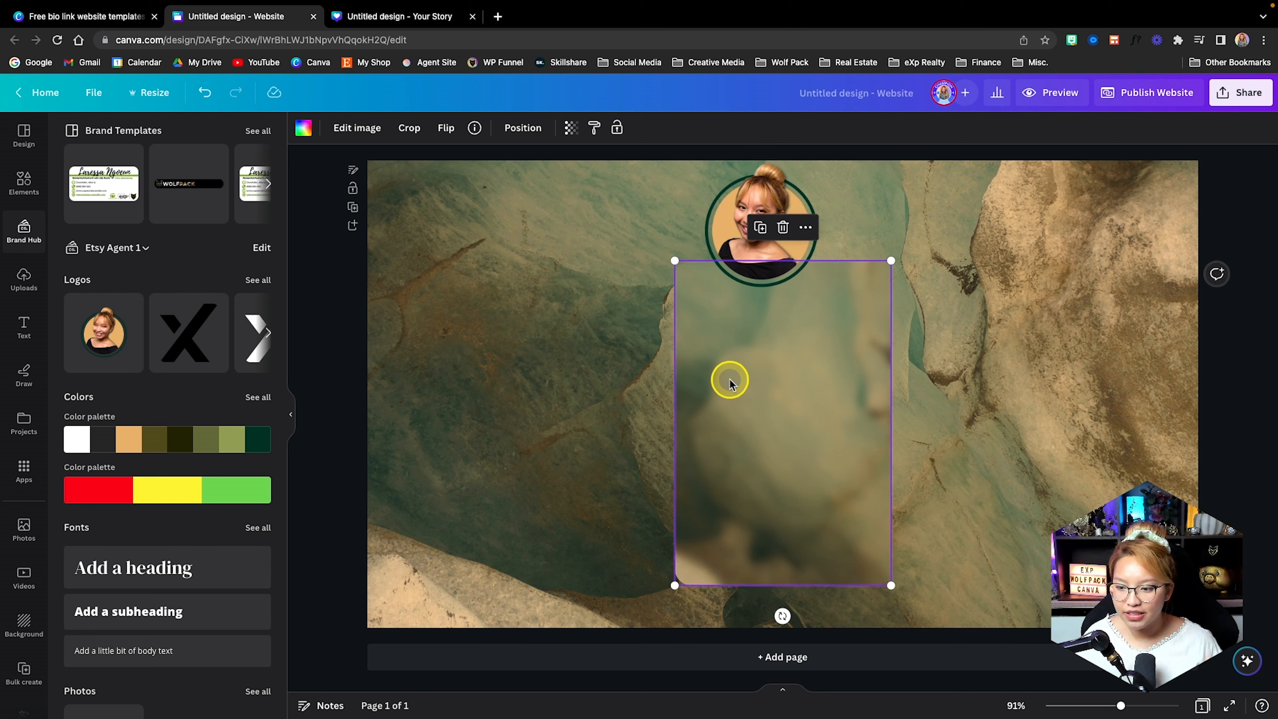
{"action": "left_click", "coordinate": [617, 127]}
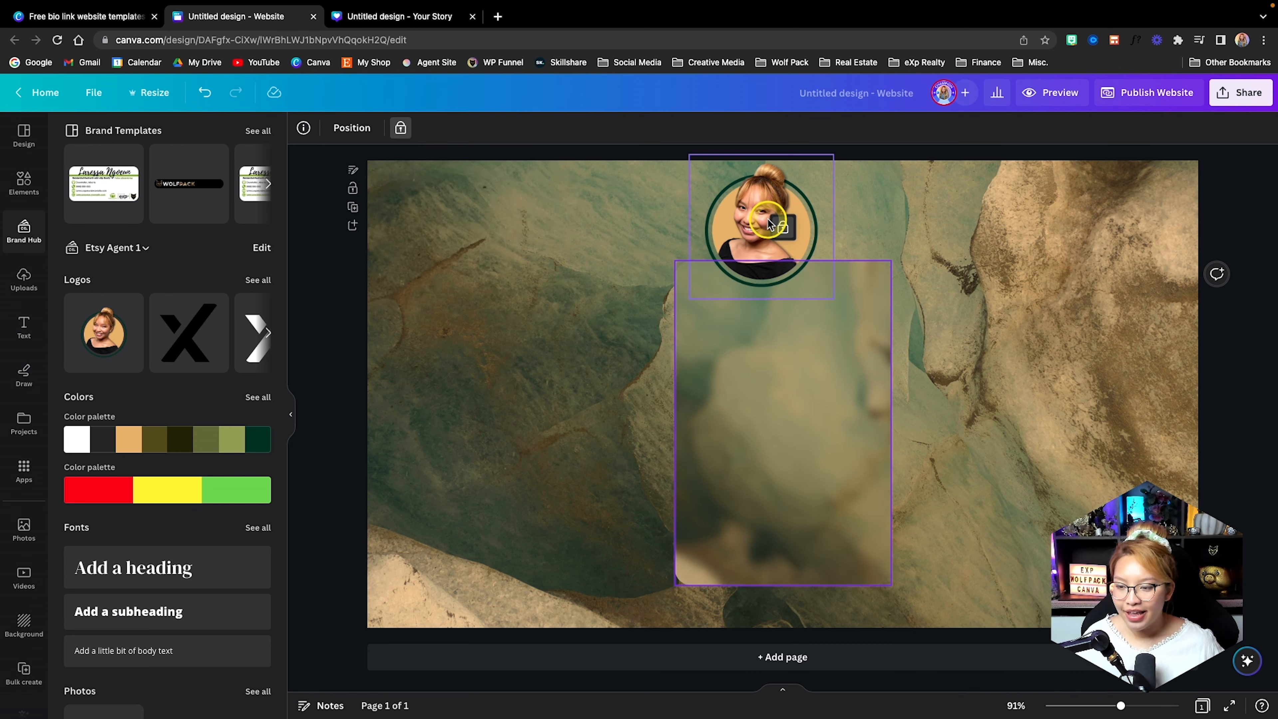
{"action": "left_click_drag", "start_coordinate": [753, 211], "coordinate": [774, 247]}
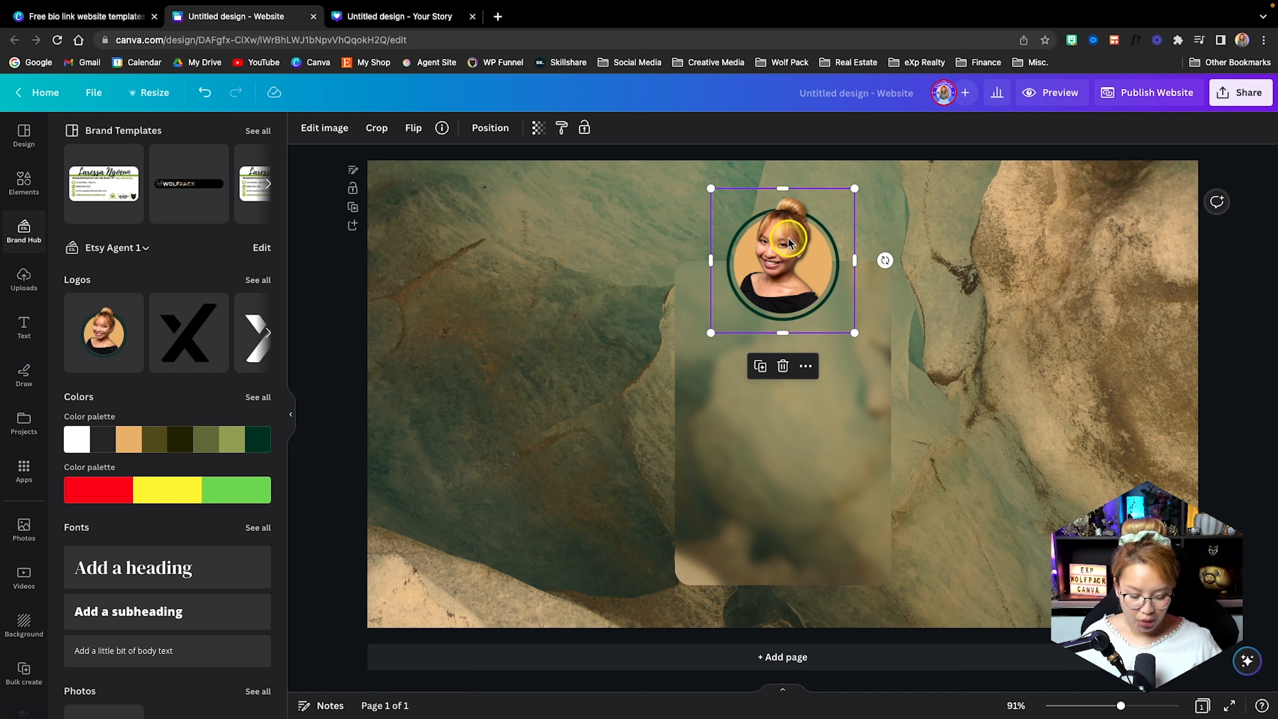
{"action": "left_click", "coordinate": [991, 381]}
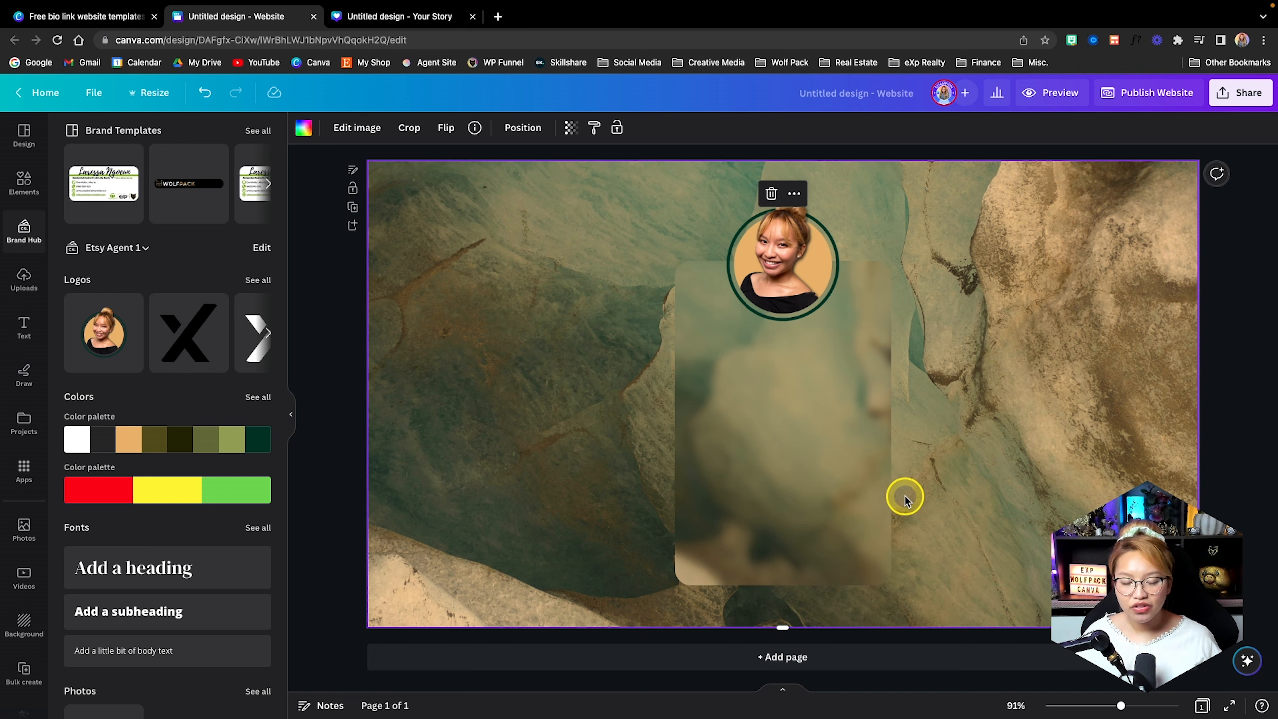
Step: Add a rounded square shape, flatten and widen it into a slim bar, and centre it on the blurred card below the portrait
{"action": "left_click", "coordinate": [22, 182]}
{"action": "left_click", "coordinate": [23, 179]}
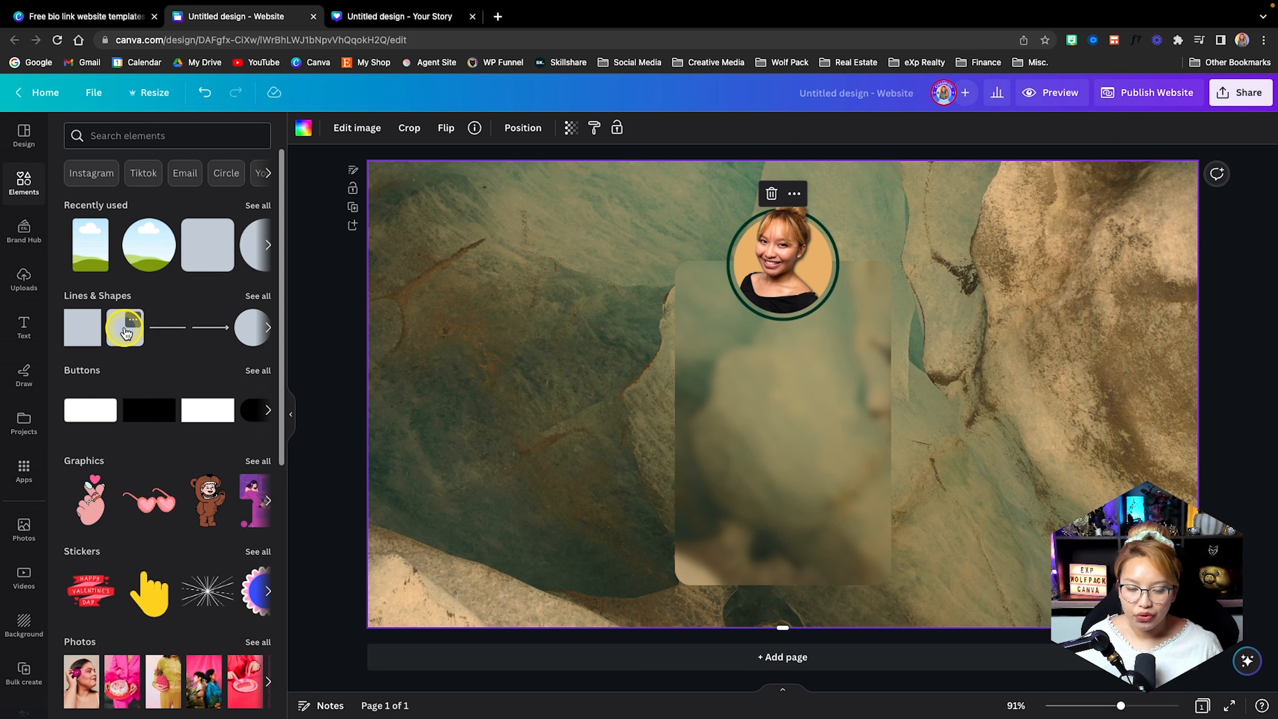
{"action": "left_click", "coordinate": [120, 334]}
{"action": "scroll", "coordinate": [885, 411], "scroll_direction": "up", "scroll_amount": 5}
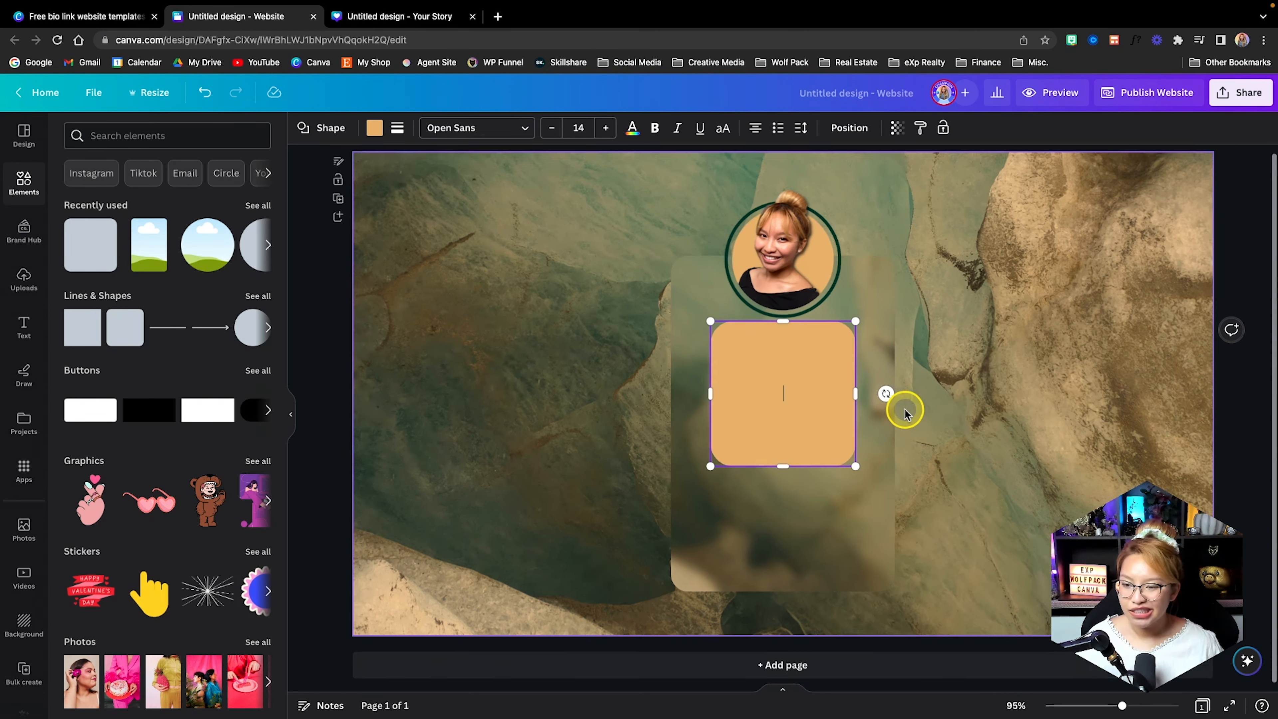
{"action": "key", "text": "Return"}
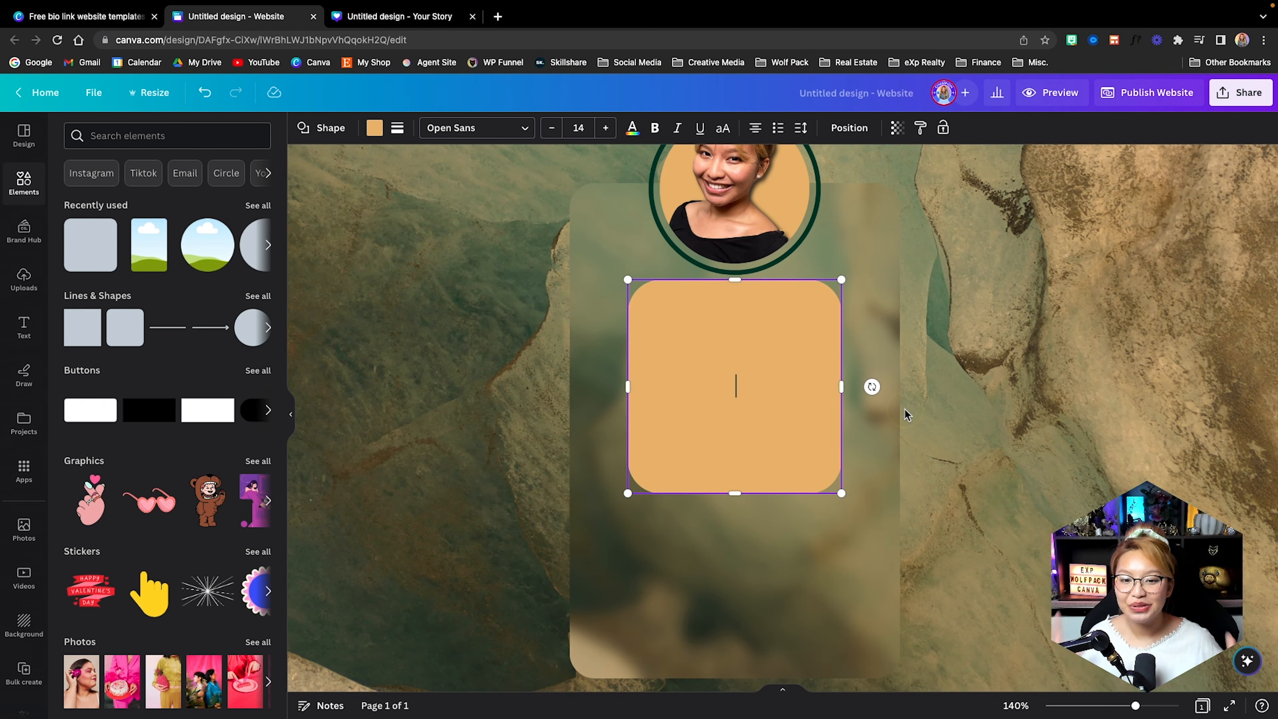
{"action": "left_click_drag", "start_coordinate": [732, 493], "coordinate": [725, 324]}
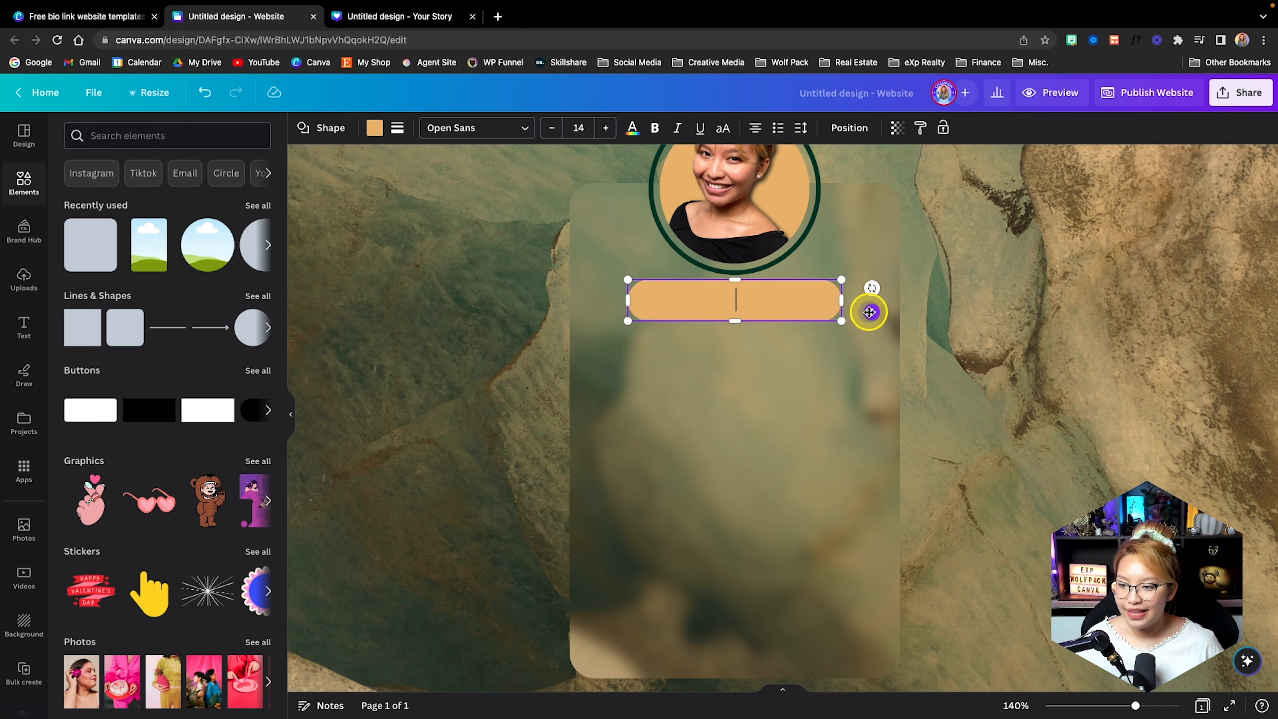
{"action": "left_click_drag", "start_coordinate": [872, 311], "coordinate": [893, 377]}
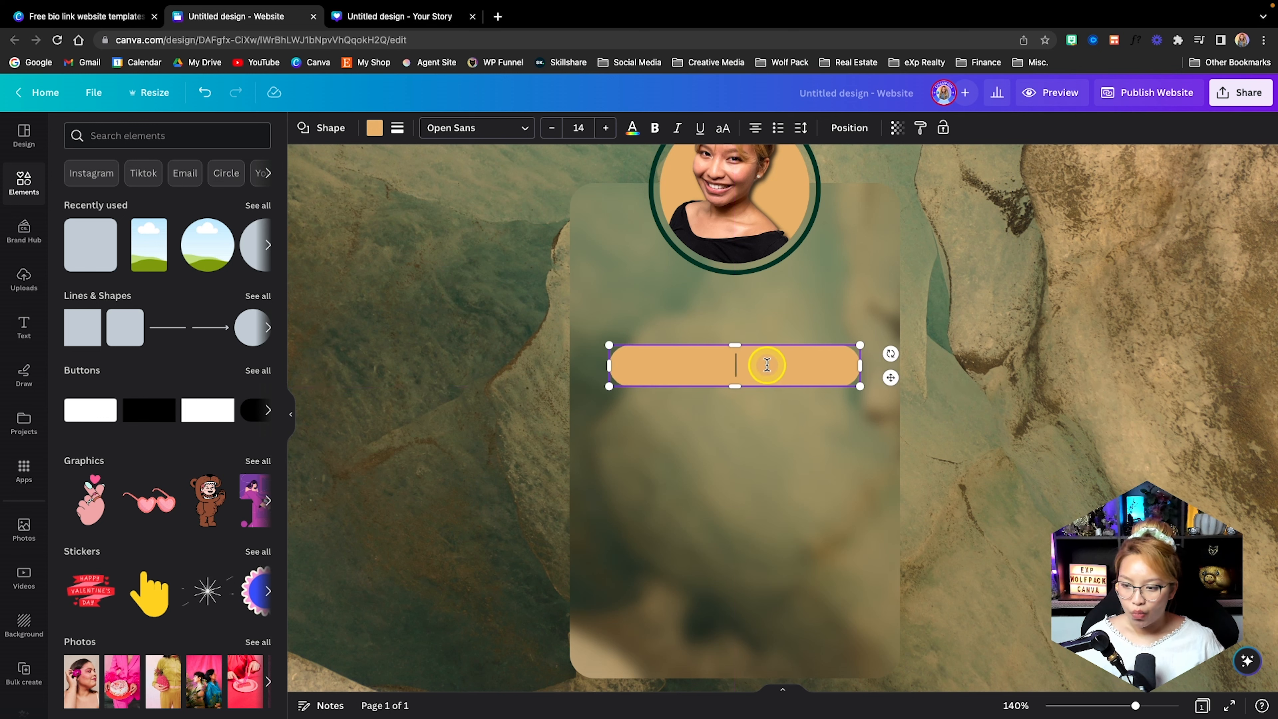
Step: Duplicate the orange rounded bar twice, stacking the copies below it with an equal gap of 20
{"action": "left_click", "coordinate": [737, 383]}
{"action": "left_click_drag", "start_coordinate": [891, 379], "coordinate": [891, 437]}
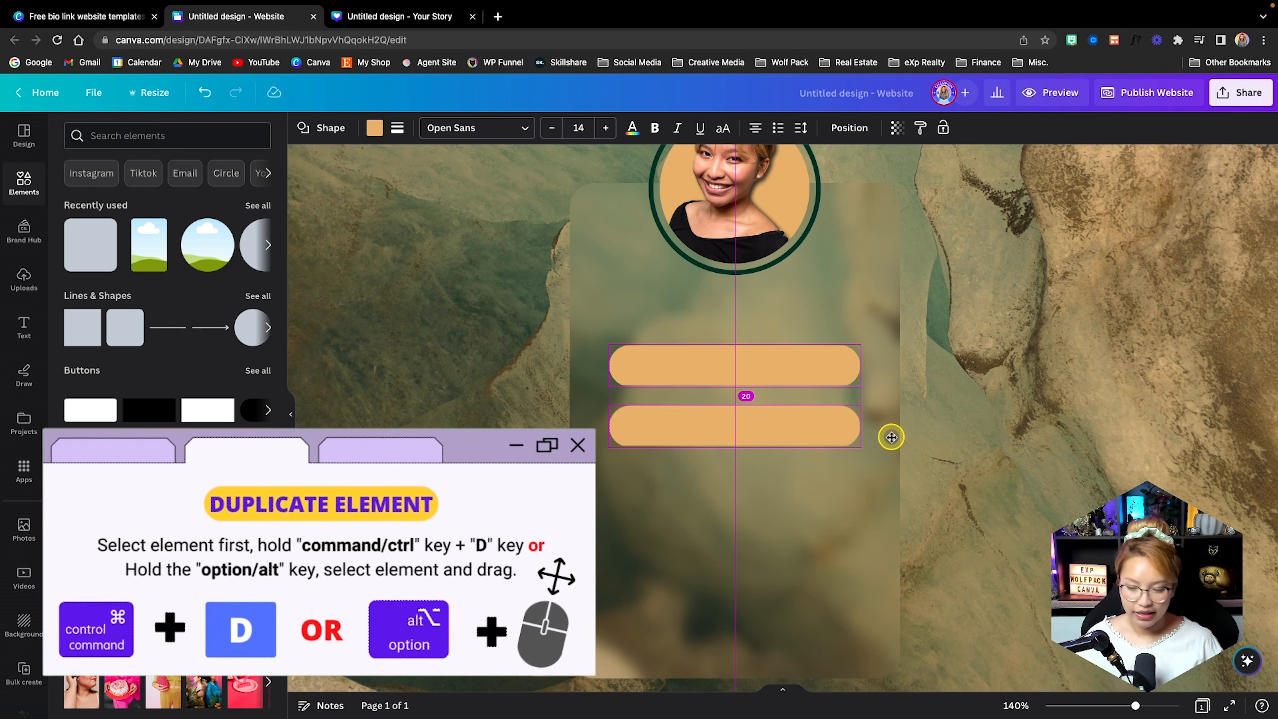
{"action": "left_click_drag", "start_coordinate": [892, 437], "coordinate": [892, 437]}
{"action": "left_click_drag", "start_coordinate": [803, 428], "coordinate": [803, 487]}
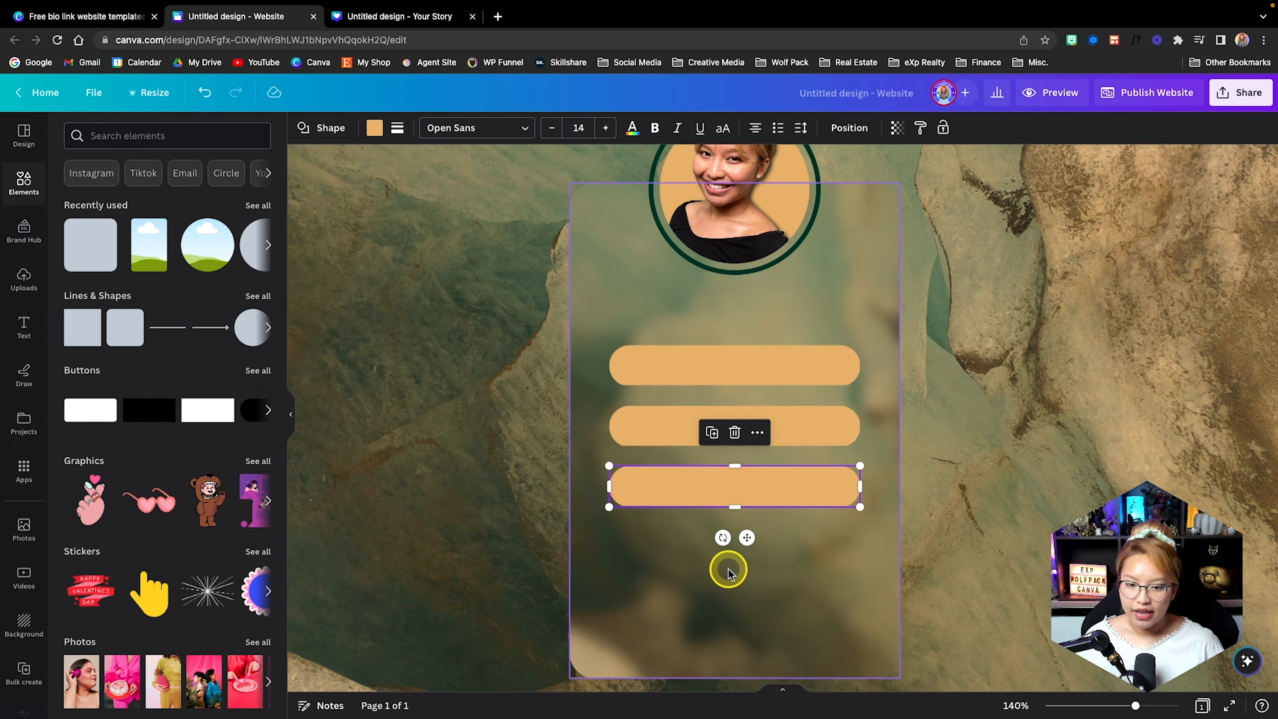
{"action": "scroll", "coordinate": [604, 423], "scroll_direction": "down", "scroll_amount": 1}
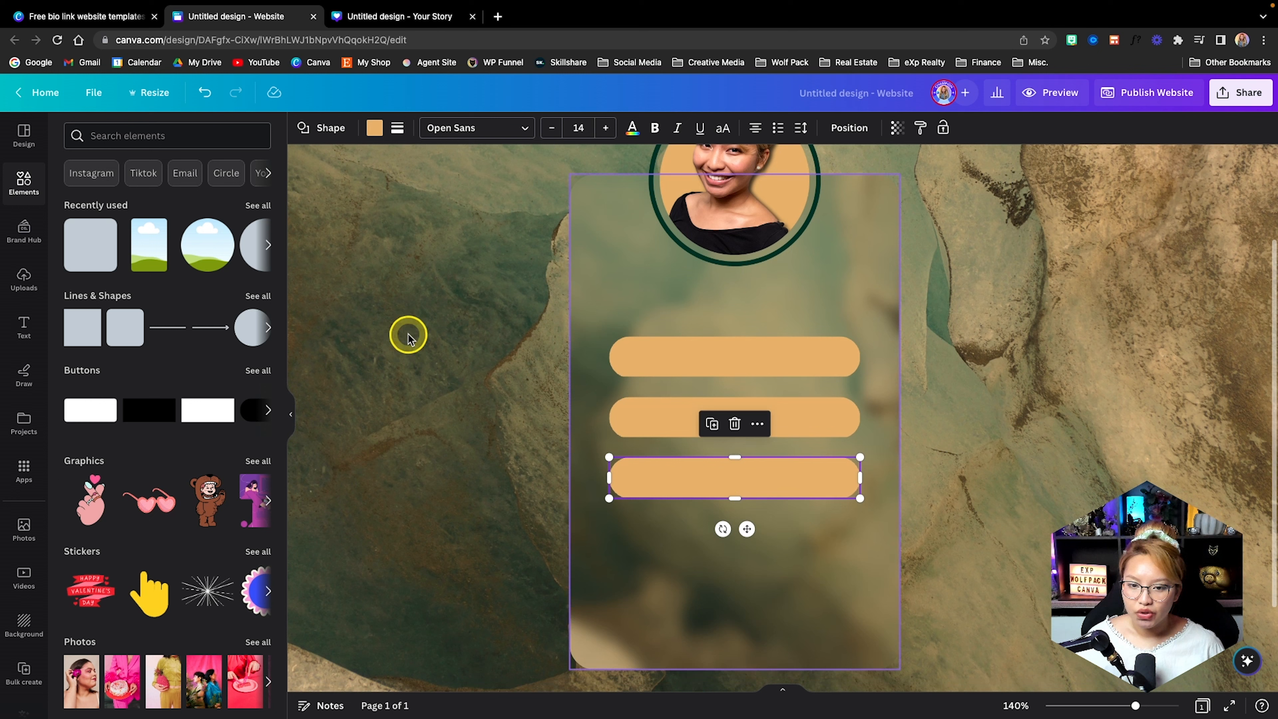
Step: Search the elements for "youtube" and add the round black-and-white YouTube icon to the page
{"action": "left_click", "coordinate": [100, 135]}
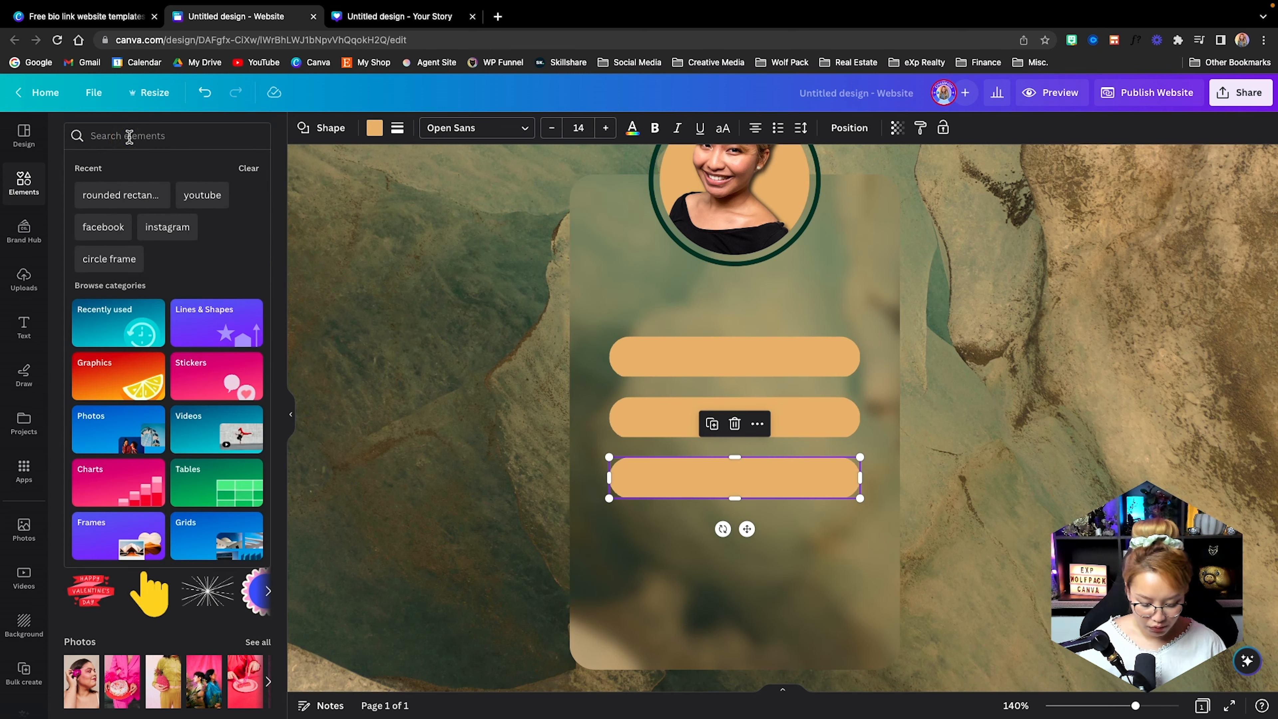
{"action": "type", "text": "youtube"}
{"action": "key", "text": "Return"}
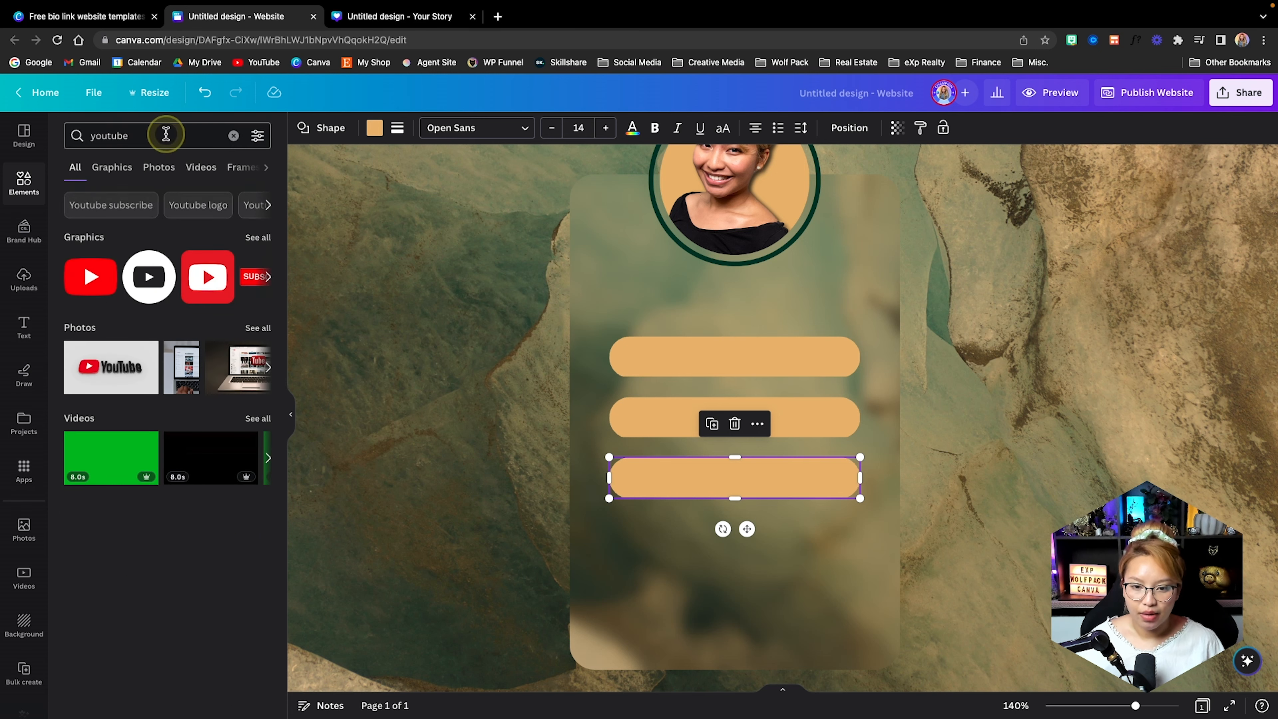
{"action": "left_click", "coordinate": [148, 276]}
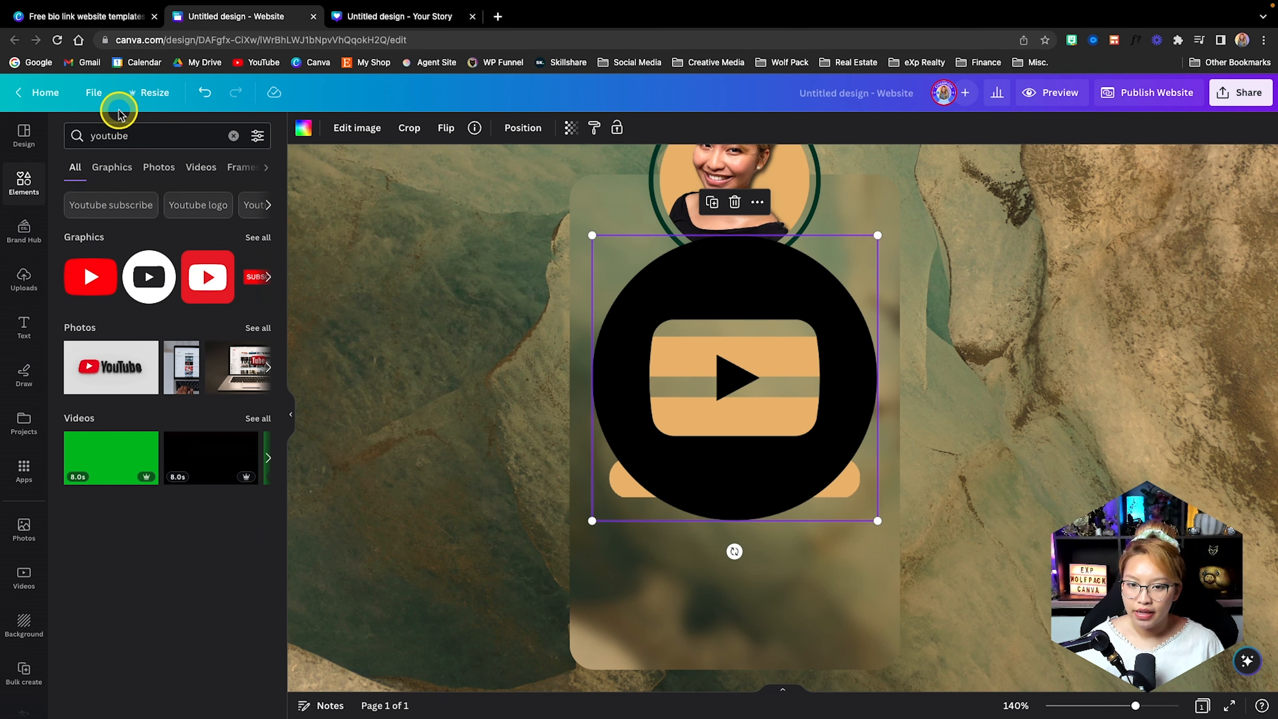
Step: Search the elements for "instagram" and add the round black-and-white Instagram icon to the page
{"action": "left_click", "coordinate": [232, 135]}
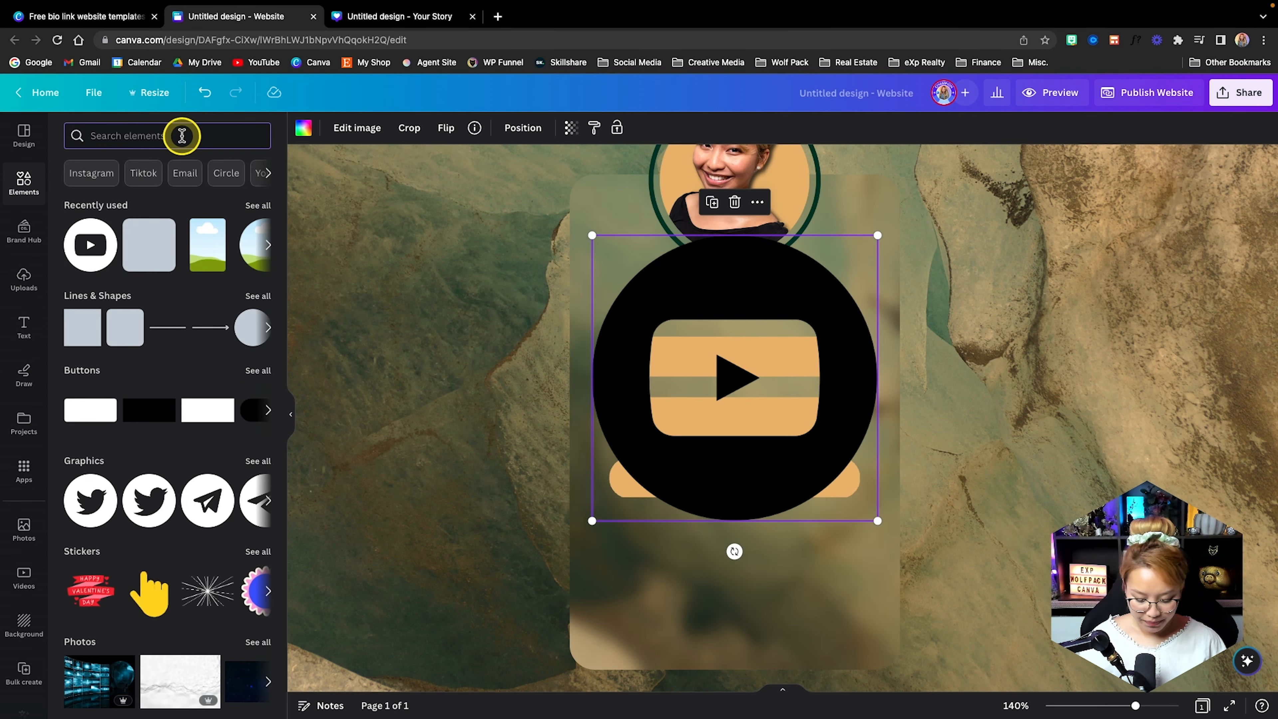
{"action": "left_click", "coordinate": [181, 135]}
{"action": "type", "text": "instagram"}
{"action": "key", "text": "Return"}
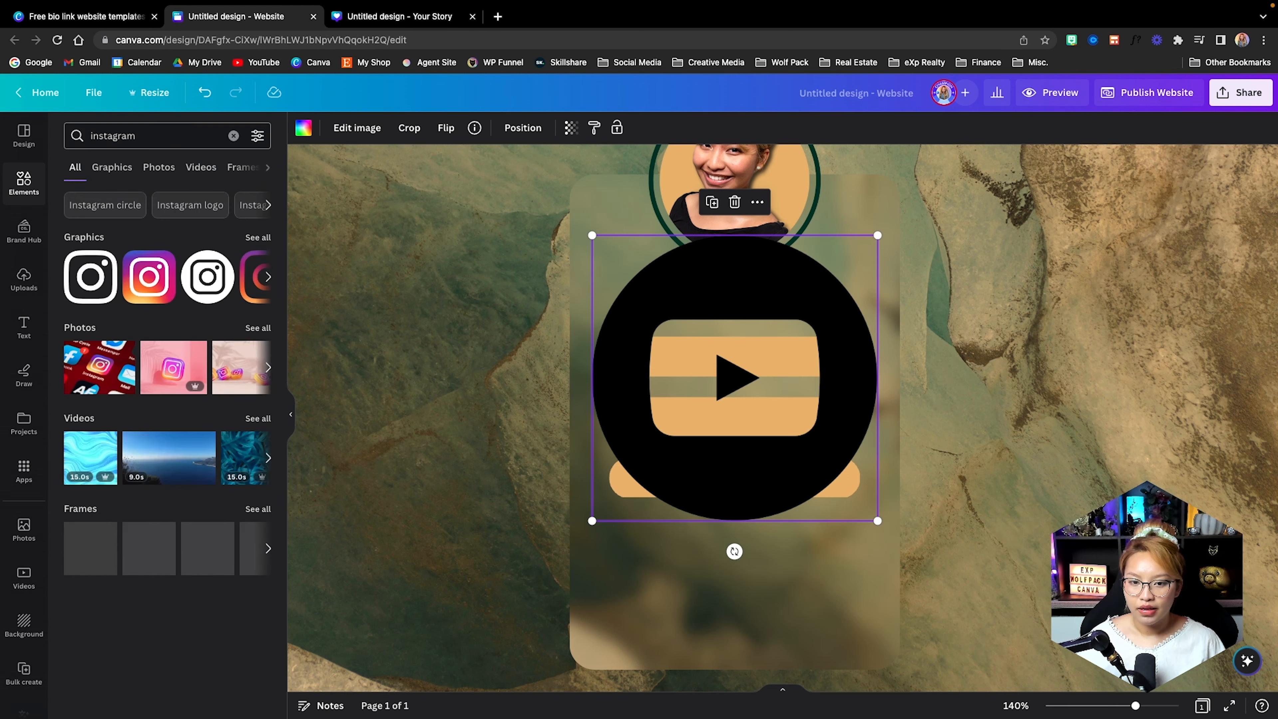
{"action": "left_click", "coordinate": [206, 284]}
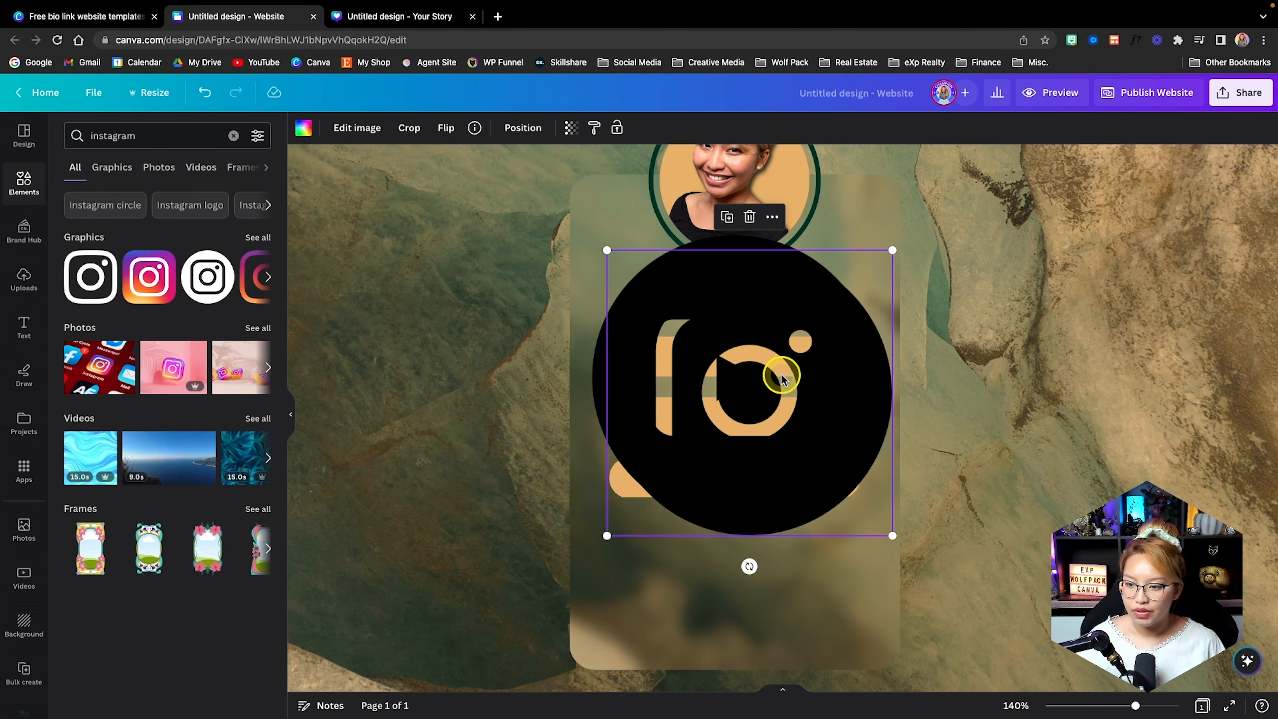
Step: Arrange the YouTube and Instagram icons side by side over the orange bars and select both
{"action": "left_click_drag", "start_coordinate": [776, 371], "coordinate": [1004, 365]}
{"action": "left_click_drag", "start_coordinate": [795, 301], "coordinate": [595, 390]}
{"action": "left_click_drag", "start_coordinate": [1036, 320], "coordinate": [927, 423]}
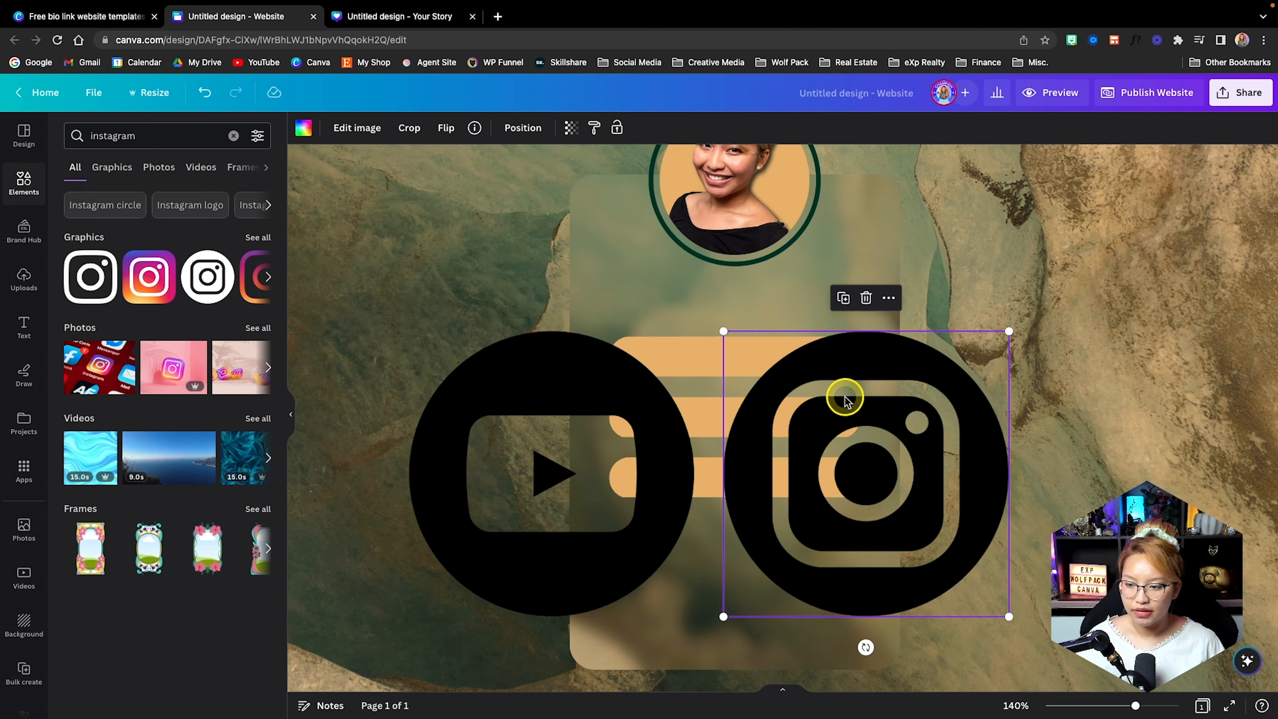
{"action": "left_click", "coordinate": [561, 363]}
{"action": "left_click", "coordinate": [929, 359], "text": "shift"}
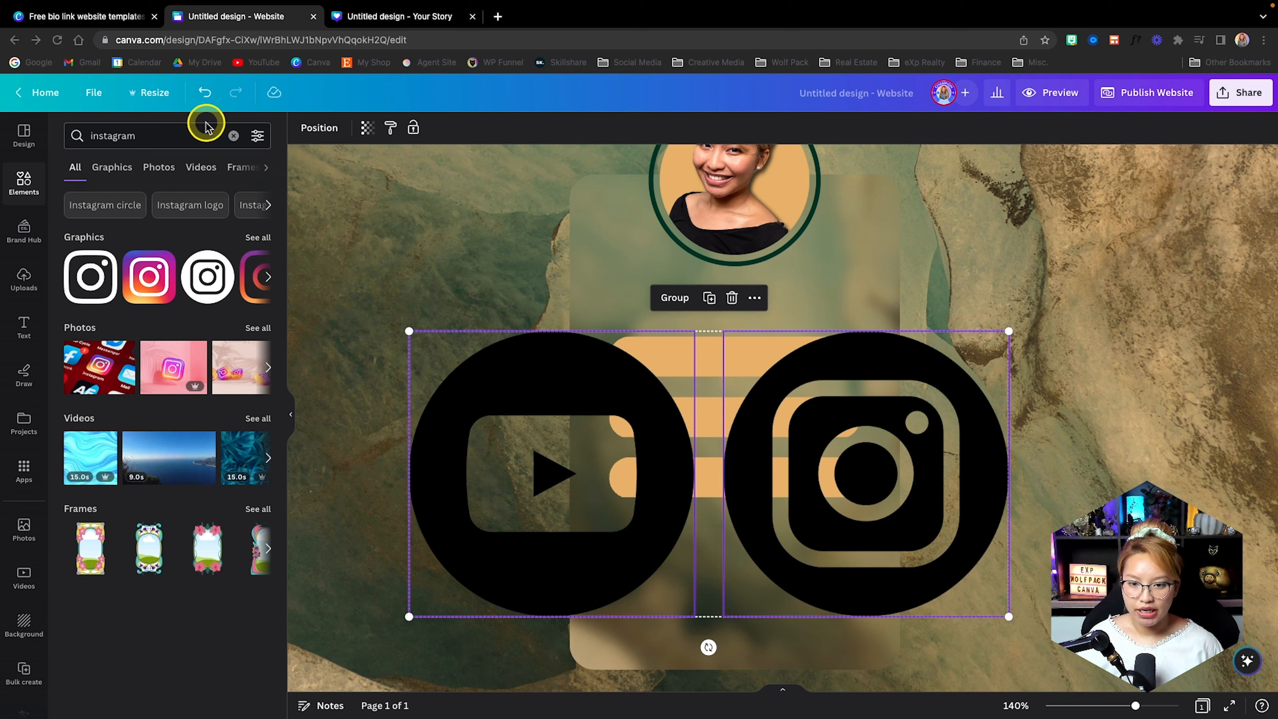
Step: Search the elements for "facebook"
{"action": "left_click", "coordinate": [237, 135]}
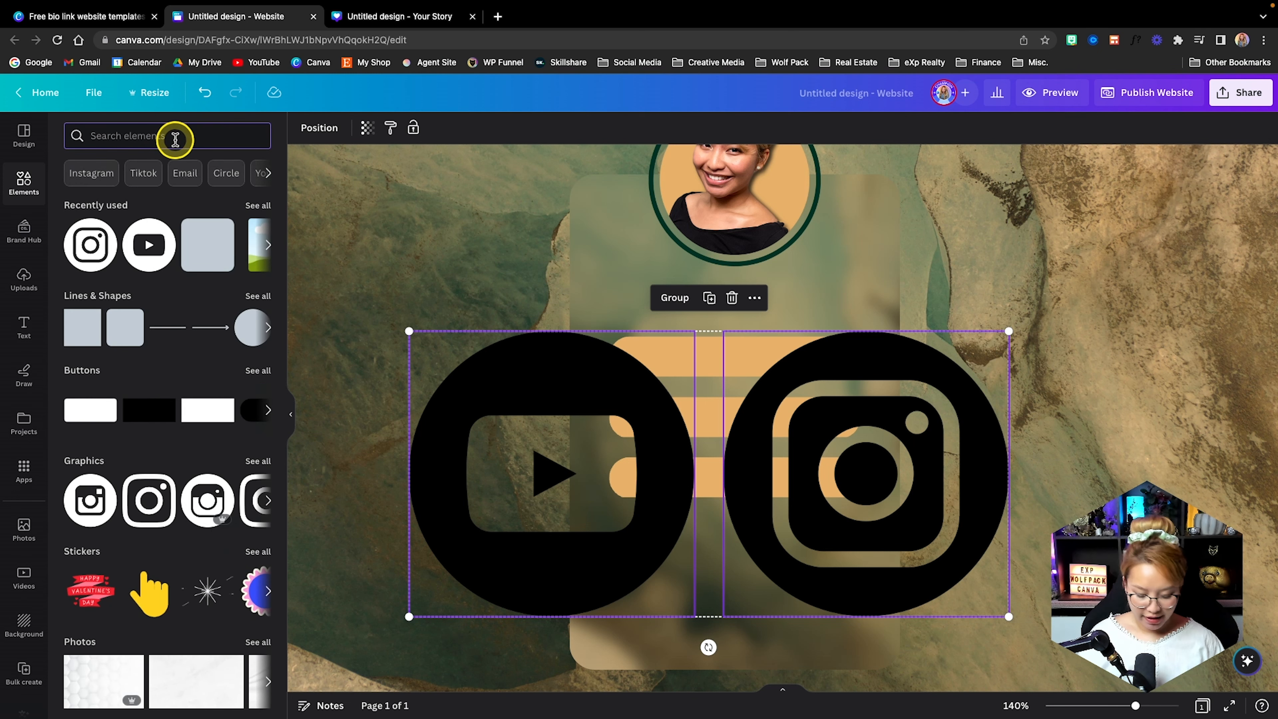
{"action": "left_click", "coordinate": [174, 135]}
{"action": "type", "text": "face"}
{"action": "left_click", "coordinate": [117, 195]}
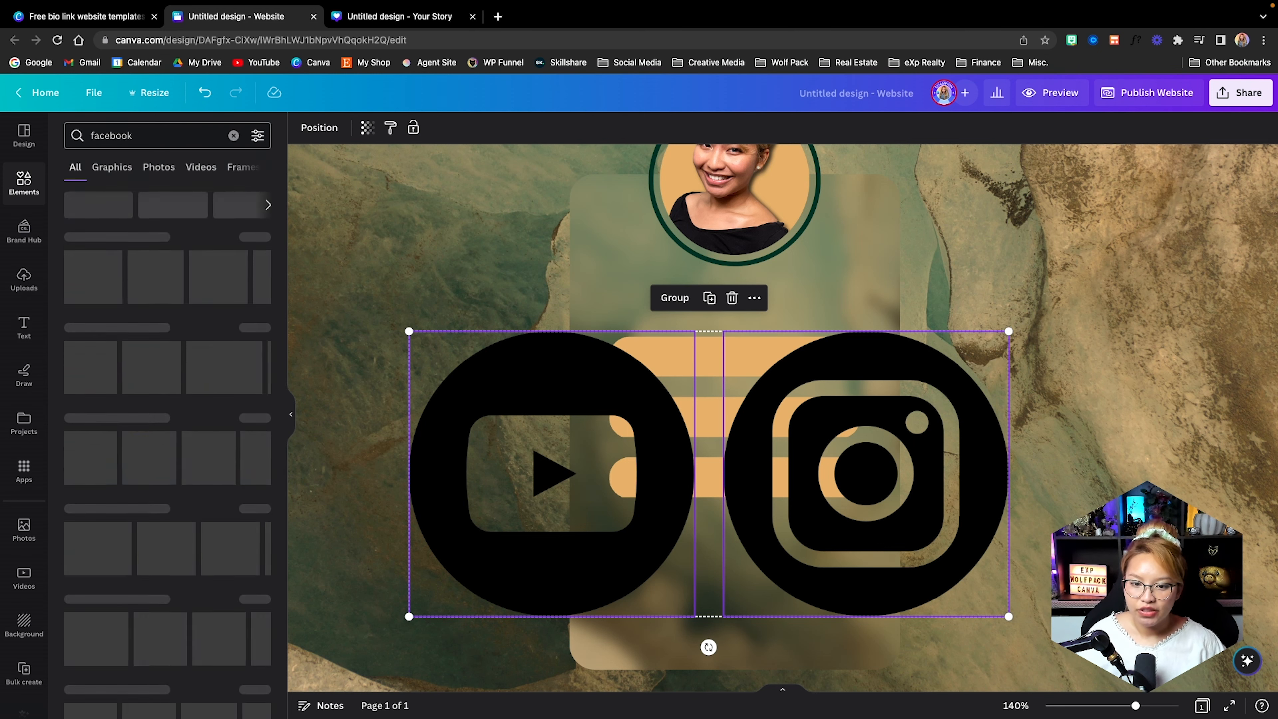
Step: Add the round black-and-white Facebook icon, select it with the YouTube and Instagram icons, and shrink all three together to small button size
{"action": "left_click", "coordinate": [149, 276]}
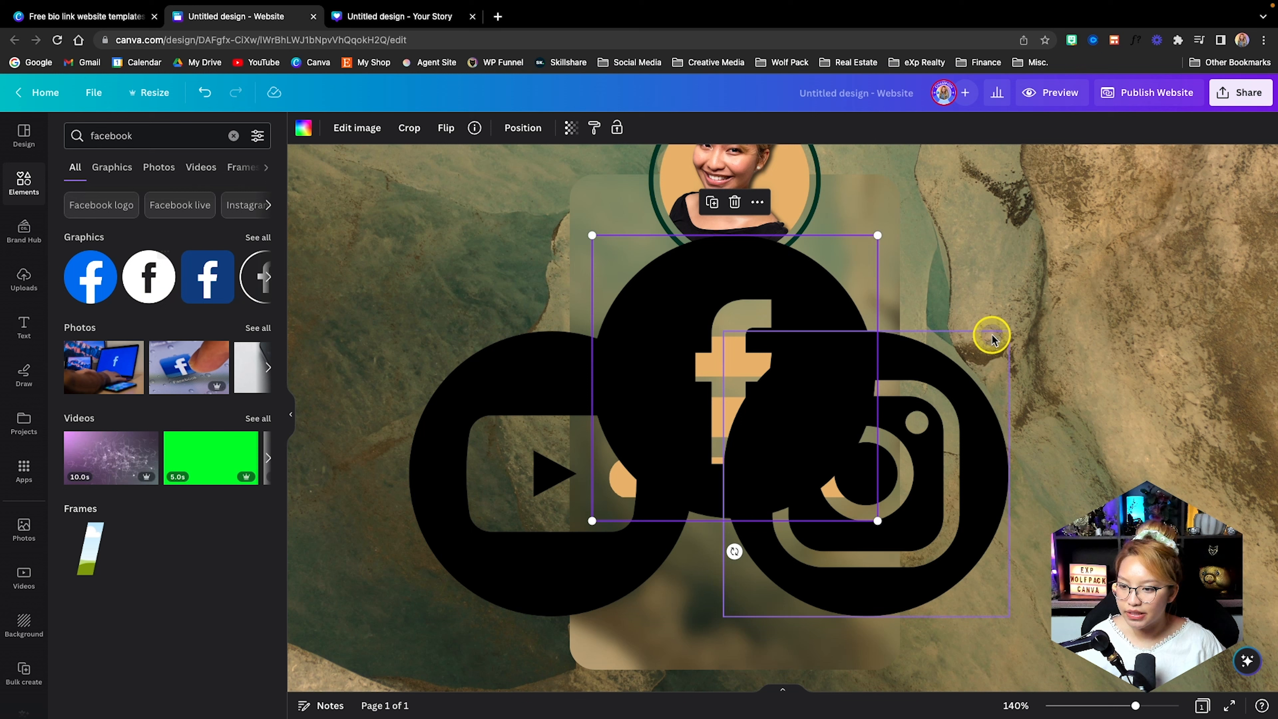
{"action": "left_click", "coordinate": [982, 462]}
{"action": "left_click", "coordinate": [719, 289], "text": "shift"}
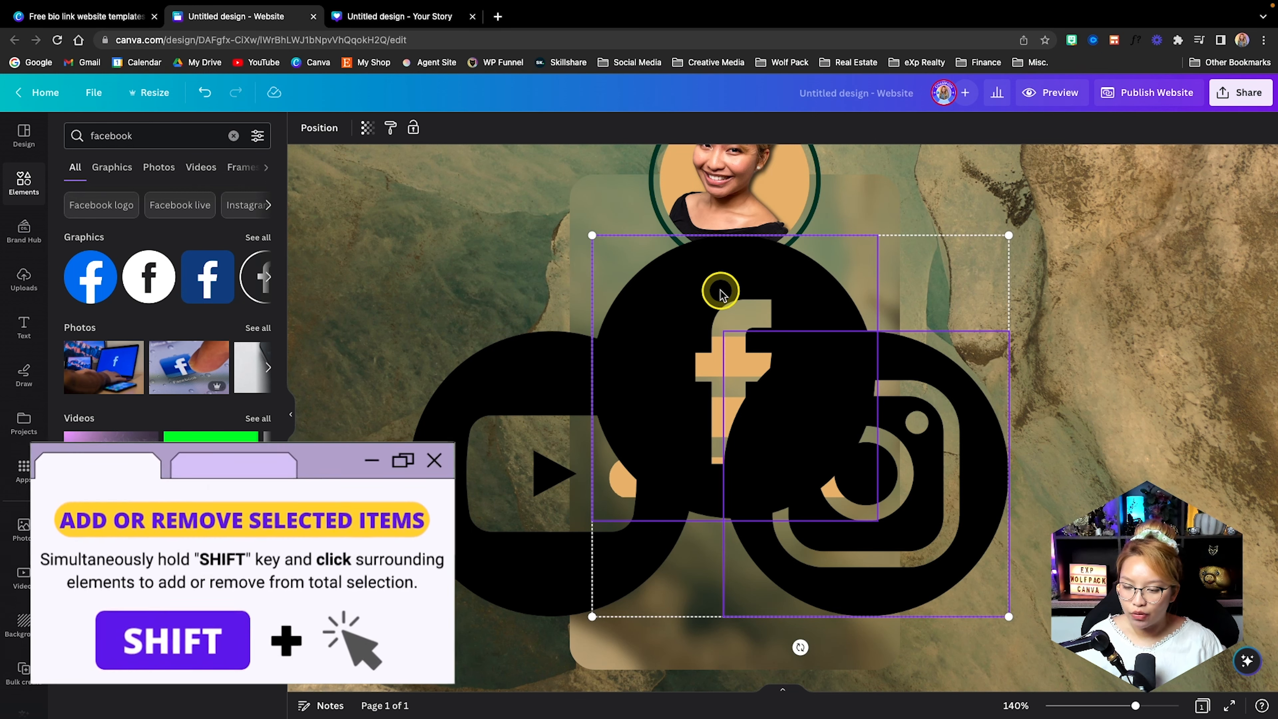
{"action": "left_click", "coordinate": [513, 375], "text": "shift"}
{"action": "left_click_drag", "start_coordinate": [409, 616], "coordinate": [945, 340]}
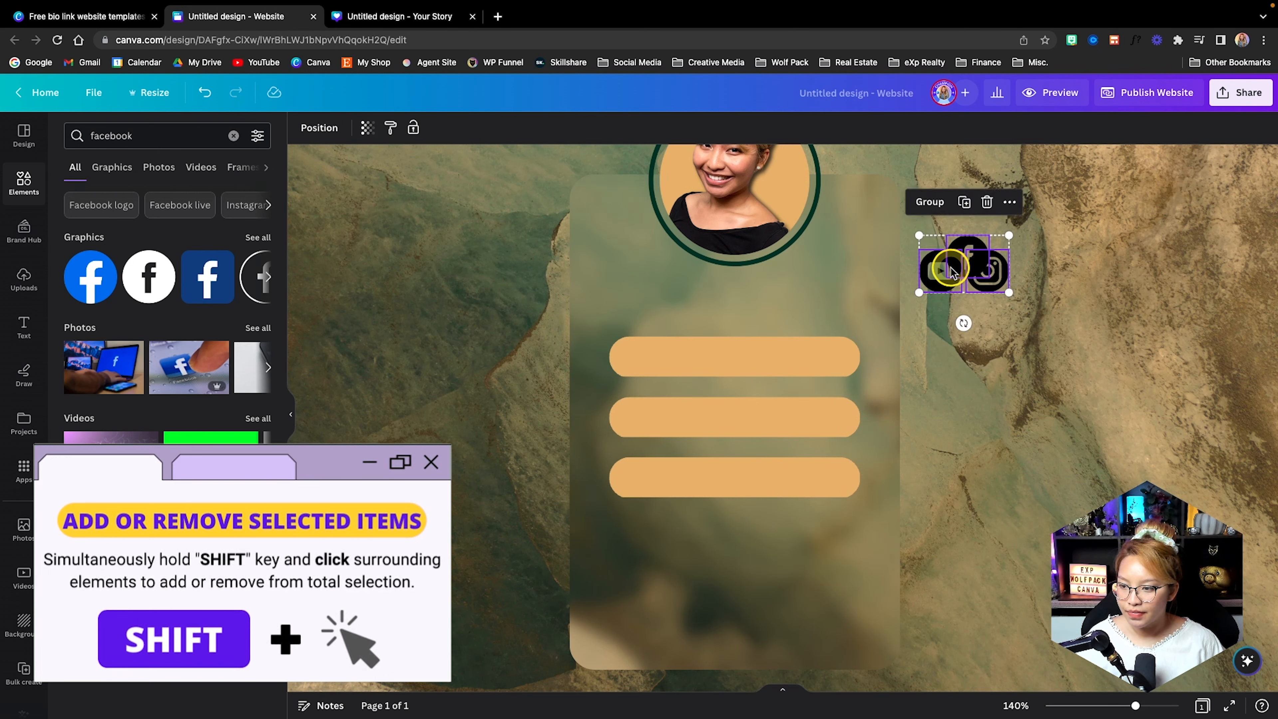
Step: Place the three social icons in a row below the orange bars, ordered YouTube, Facebook, Instagram with even spacing
{"action": "left_click_drag", "start_coordinate": [950, 268], "coordinate": [786, 580]}
{"action": "left_click", "coordinate": [755, 590]}
{"action": "left_click_drag", "start_coordinate": [699, 582], "coordinate": [728, 594]}
{"action": "left_click_drag", "start_coordinate": [668, 591], "coordinate": [716, 588]}
Step: Select all three social icons, enlarge them slightly together and centre the row beneath the bars
{"action": "left_click", "coordinate": [780, 579]}
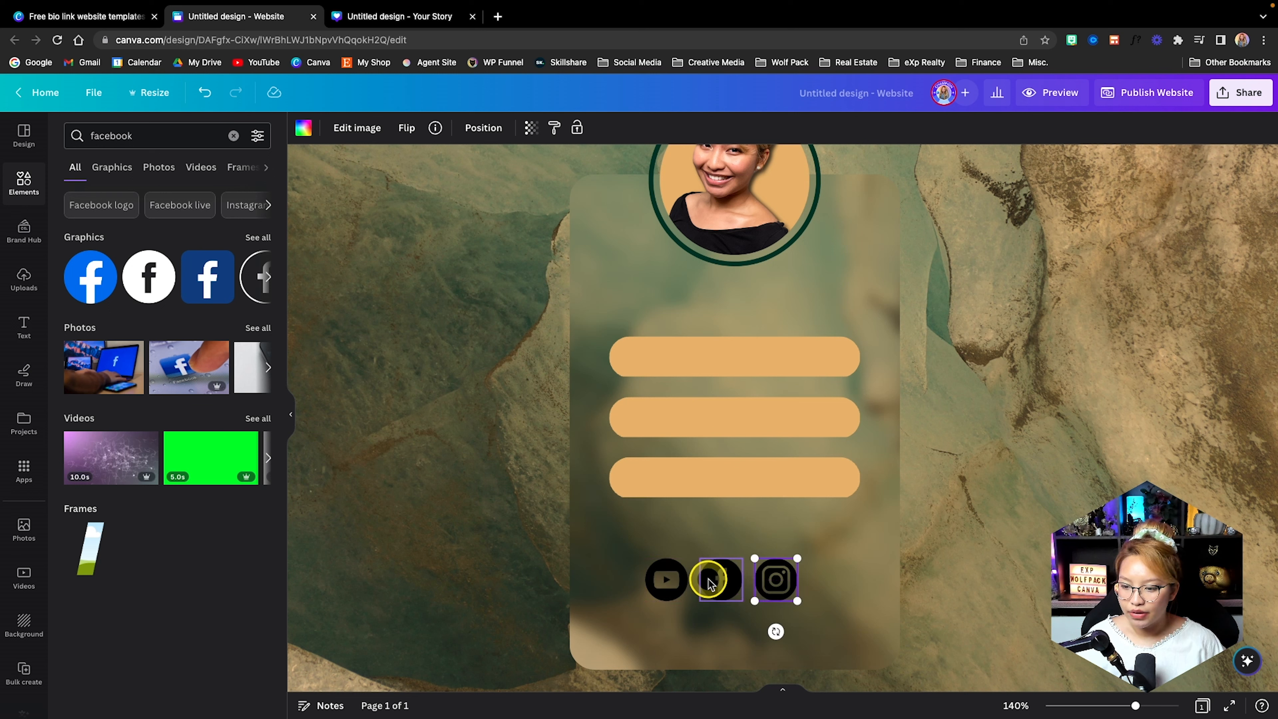
{"action": "left_click", "coordinate": [710, 580], "text": "shift"}
{"action": "left_click", "coordinate": [664, 580], "text": "shift"}
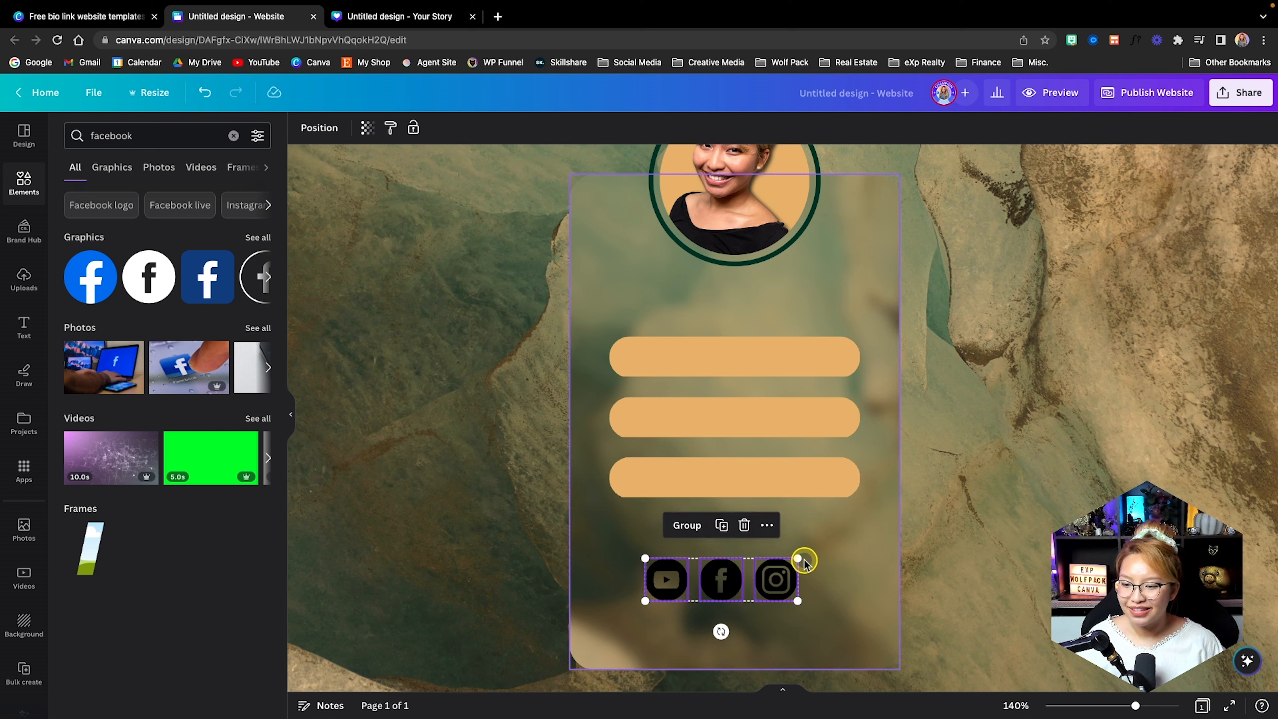
{"action": "left_click_drag", "start_coordinate": [797, 558], "coordinate": [805, 557]}
Step: Recolour the YouTube icon with the light orange document colour
{"action": "left_click", "coordinate": [669, 559]}
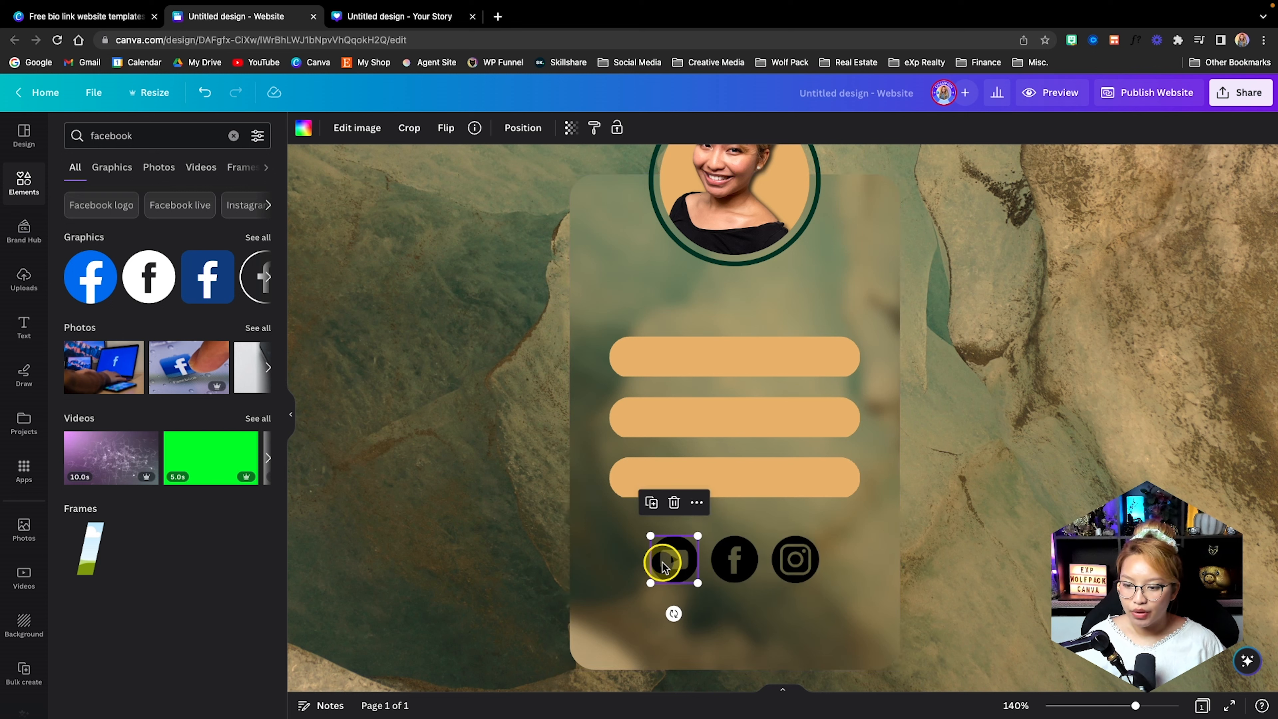
{"action": "left_click", "coordinate": [304, 128]}
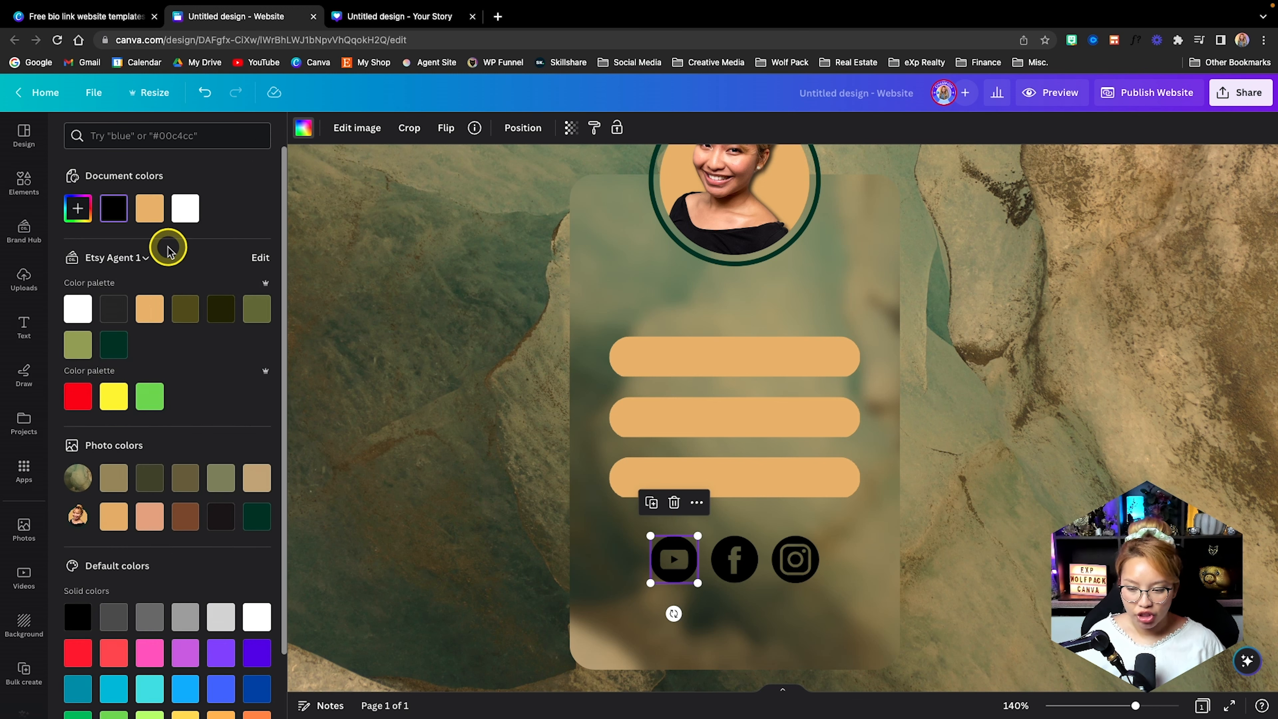
{"action": "left_click", "coordinate": [146, 214]}
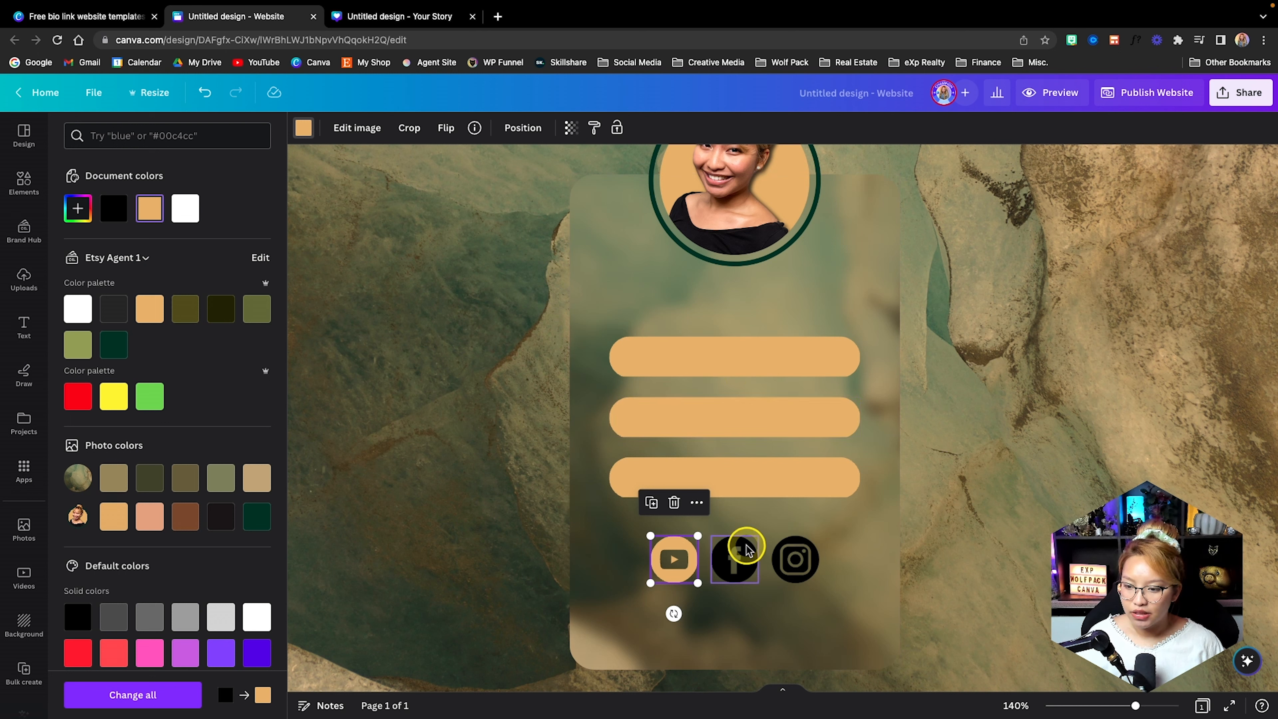
Step: Copy the YouTube icon's orange style onto the Facebook and Instagram icons
{"action": "left_click", "coordinate": [594, 127]}
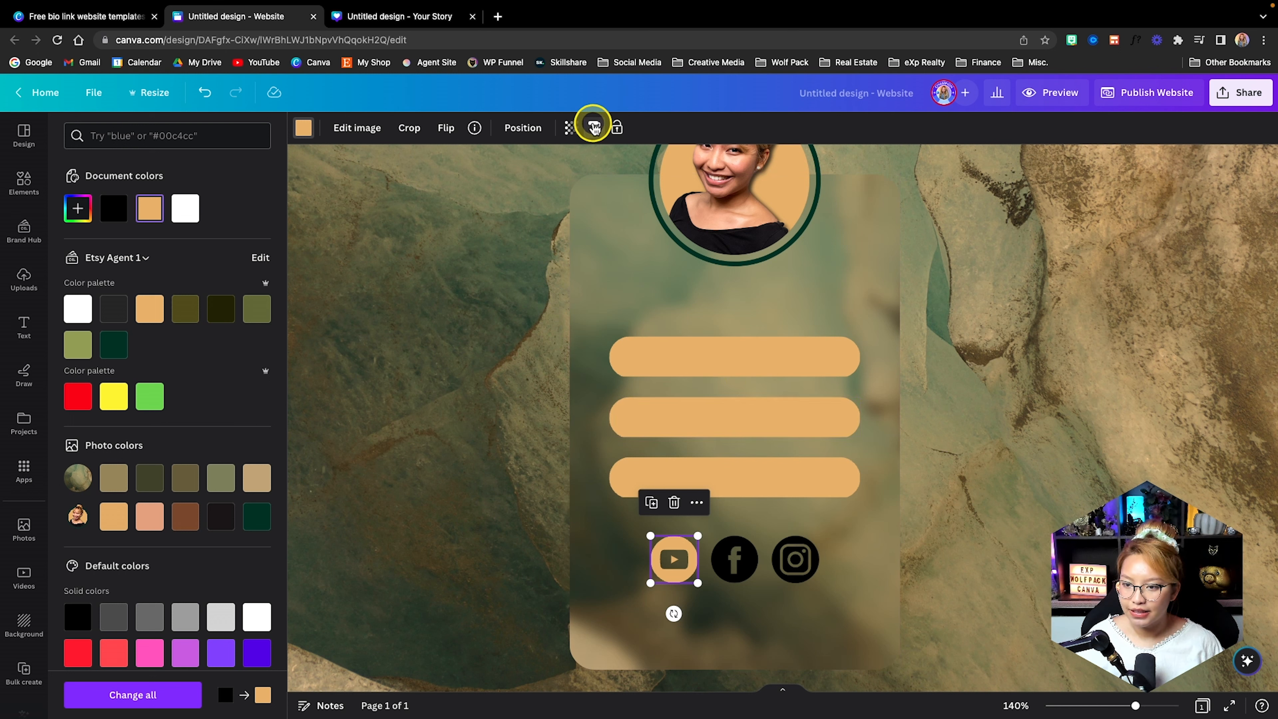
{"action": "left_click", "coordinate": [726, 560]}
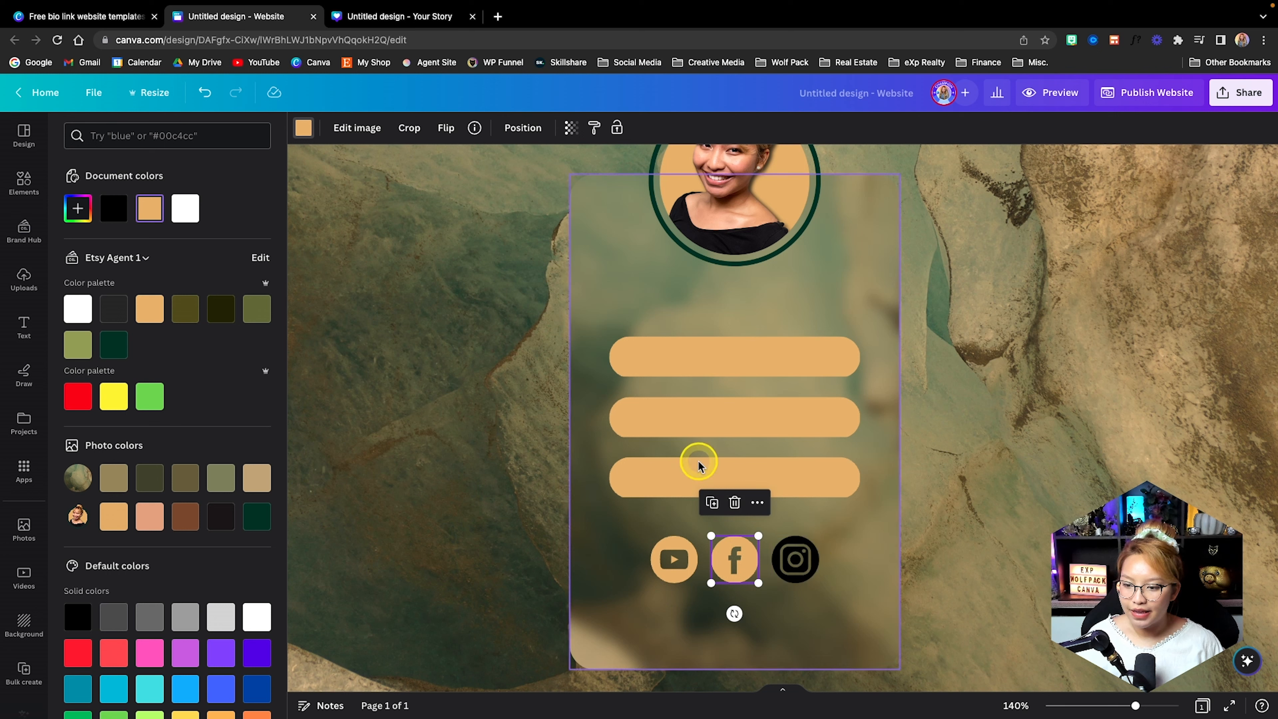
{"action": "left_click", "coordinate": [594, 128]}
{"action": "left_click", "coordinate": [802, 540]}
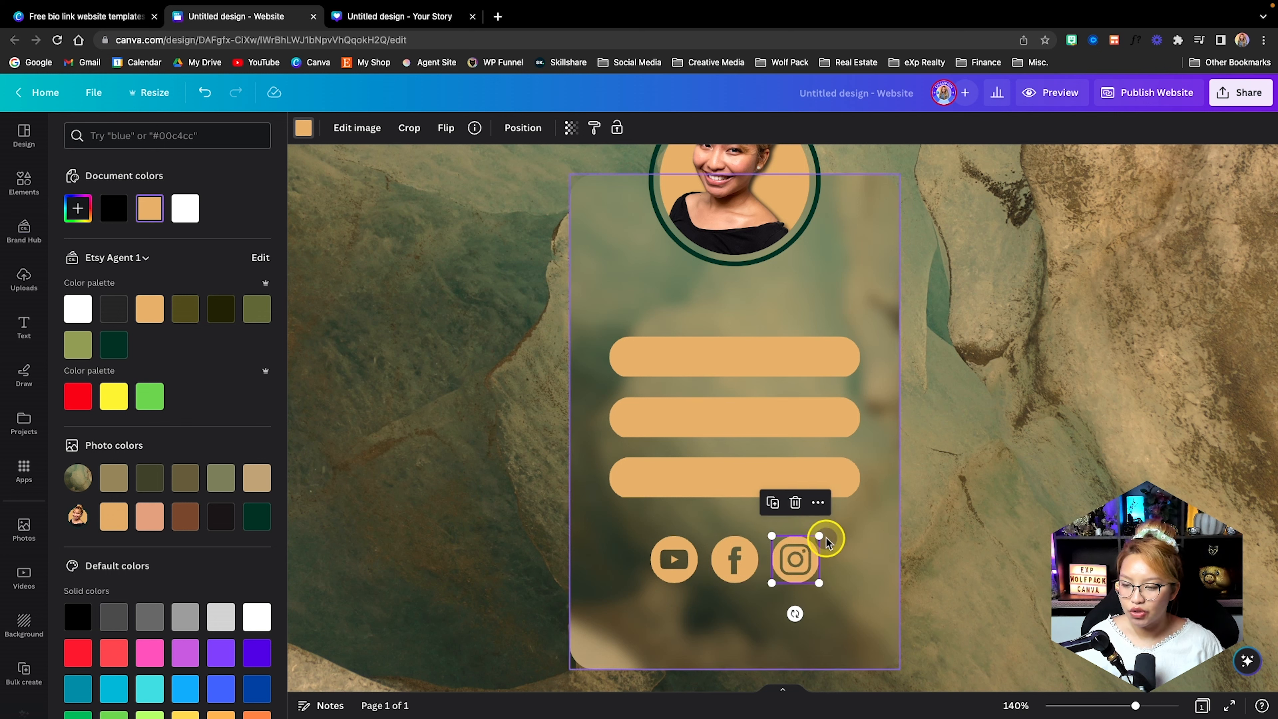
{"action": "left_click", "coordinate": [1070, 524]}
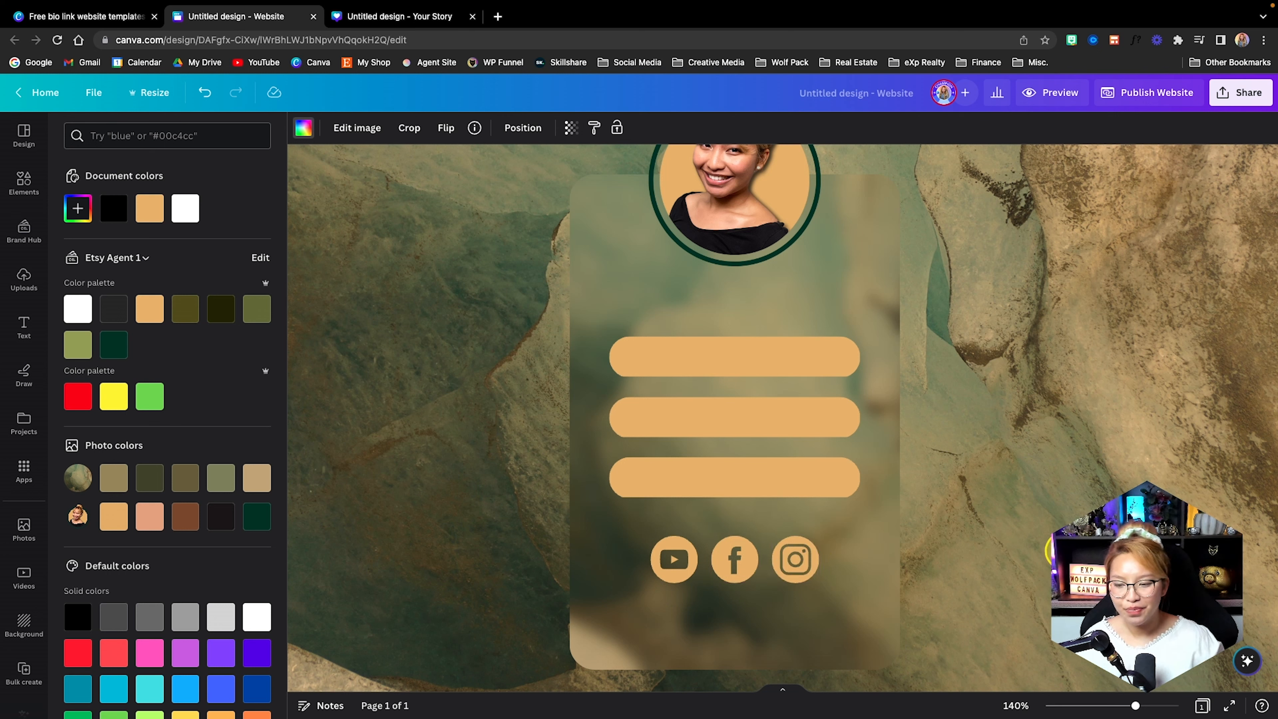
Step: Fill the top bar with the dark green brand colour and give it a solid border of weight 1
{"action": "left_click", "coordinate": [737, 353]}
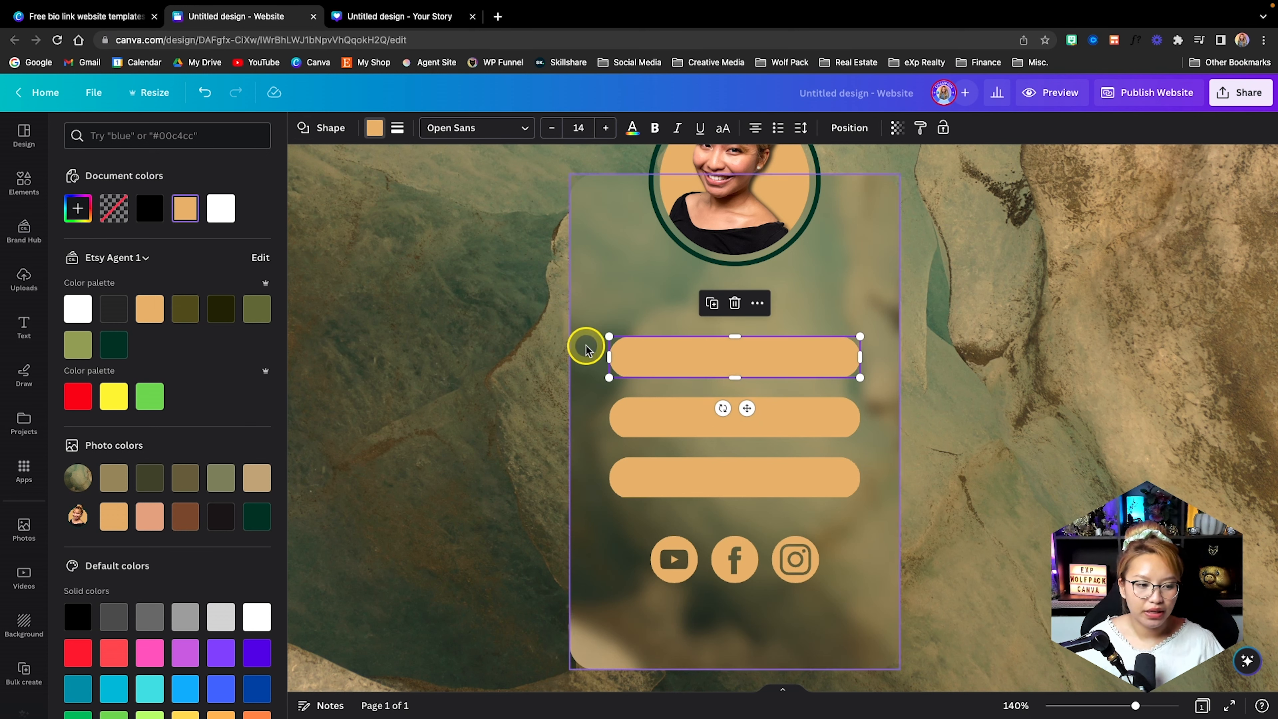
{"action": "left_click", "coordinate": [114, 345]}
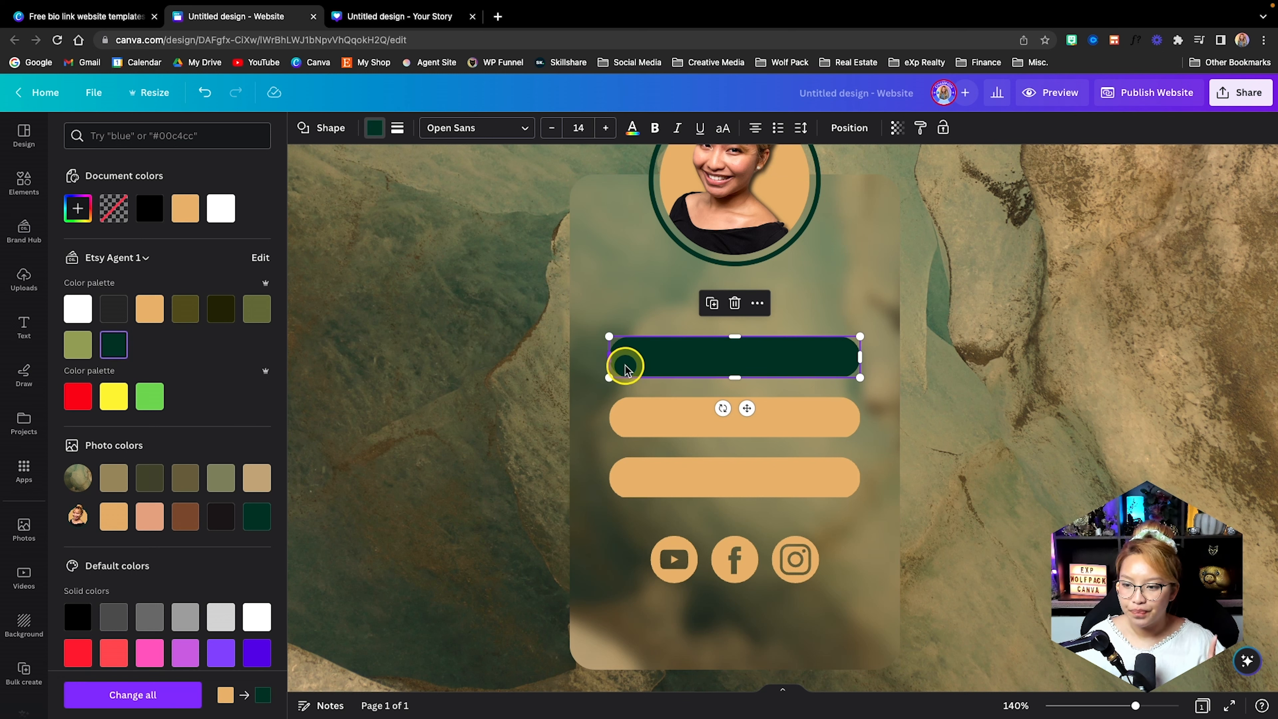
{"action": "left_click", "coordinate": [398, 128]}
{"action": "left_click", "coordinate": [397, 230]}
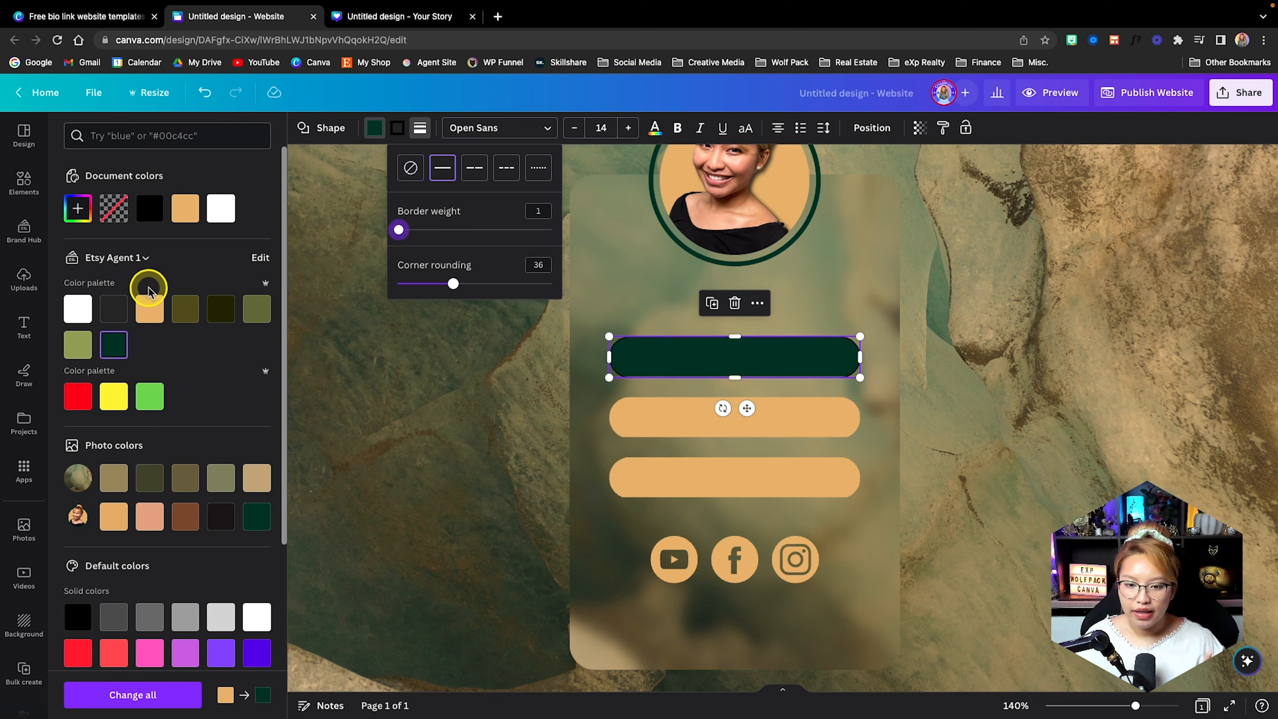
Step: Colour the top bar's border light orange, keeping its fill dark green
{"action": "left_click", "coordinate": [152, 310]}
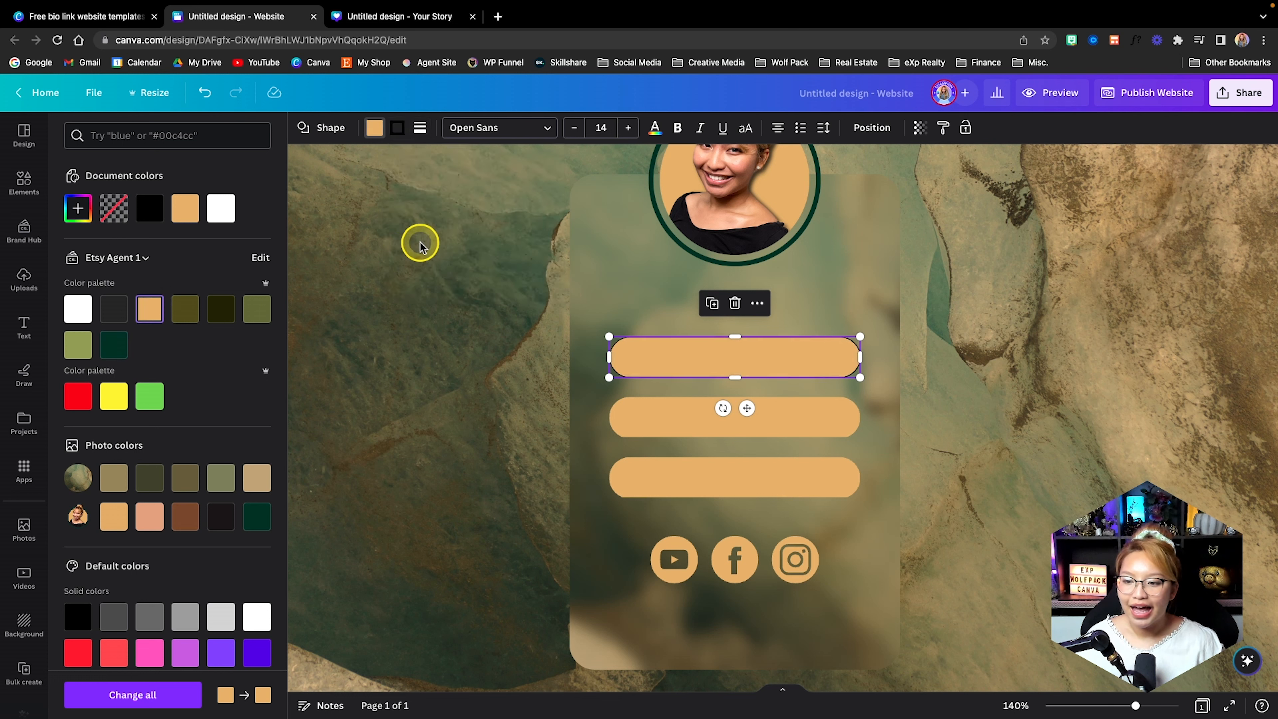
{"action": "key", "text": "ctrl+z"}
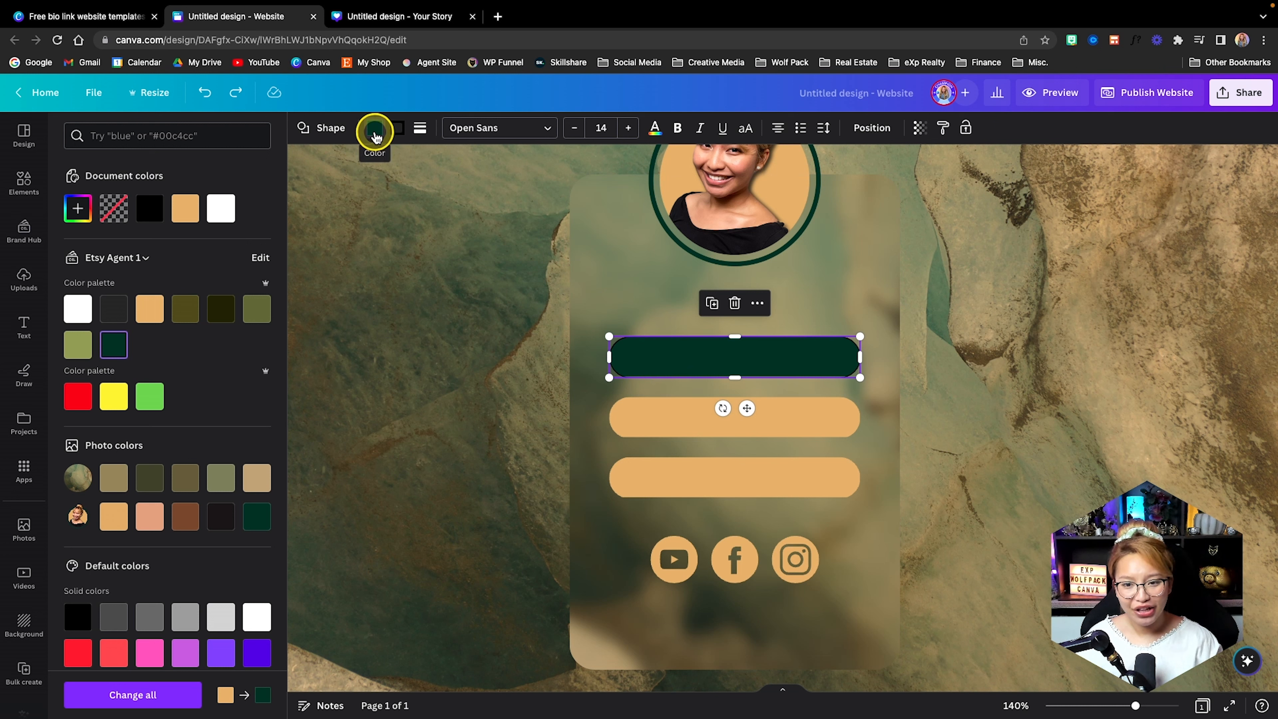
{"action": "left_click", "coordinate": [401, 132]}
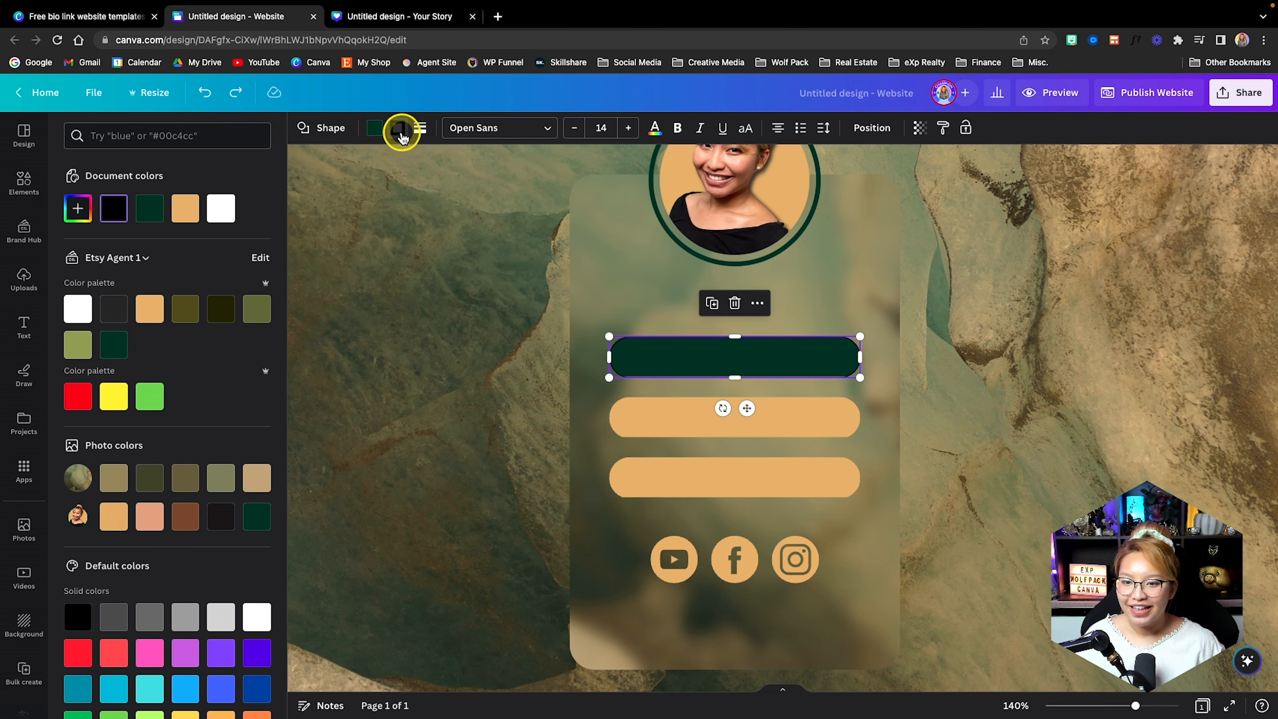
{"action": "left_click", "coordinate": [186, 210]}
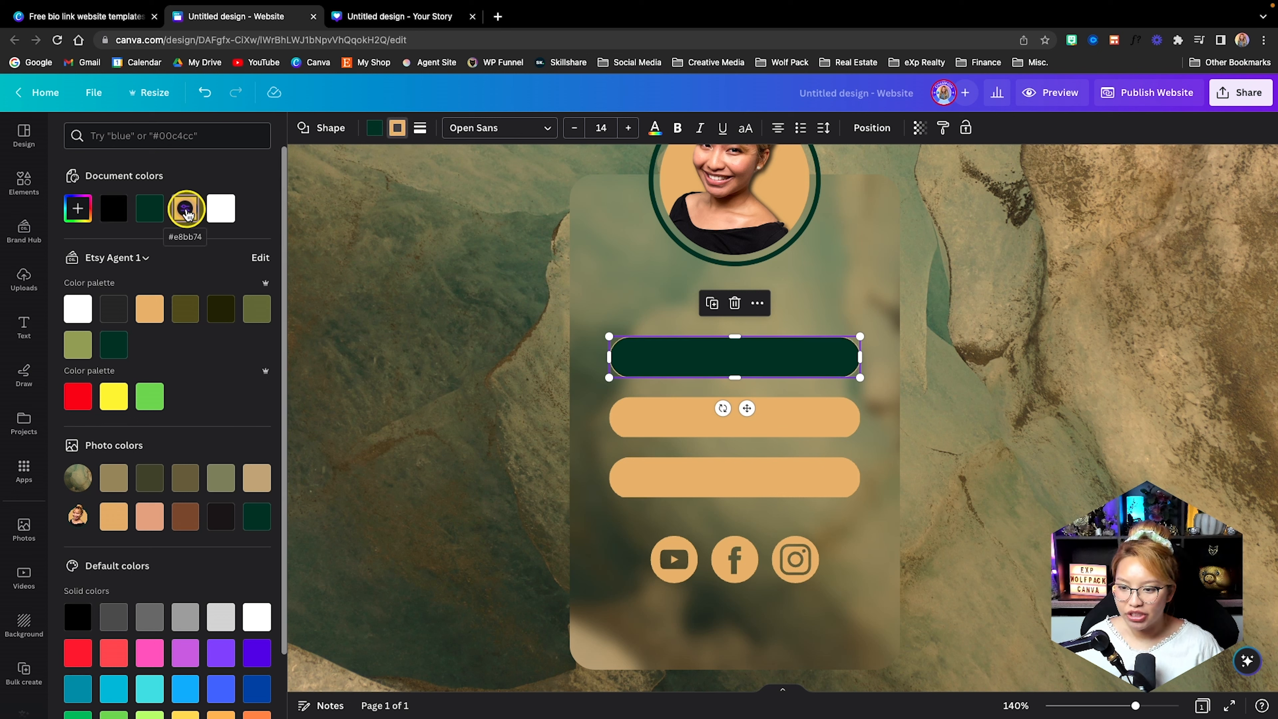
Step: Set the top bar's border weight to 2
{"action": "left_click", "coordinate": [888, 317]}
{"action": "left_click", "coordinate": [796, 355]}
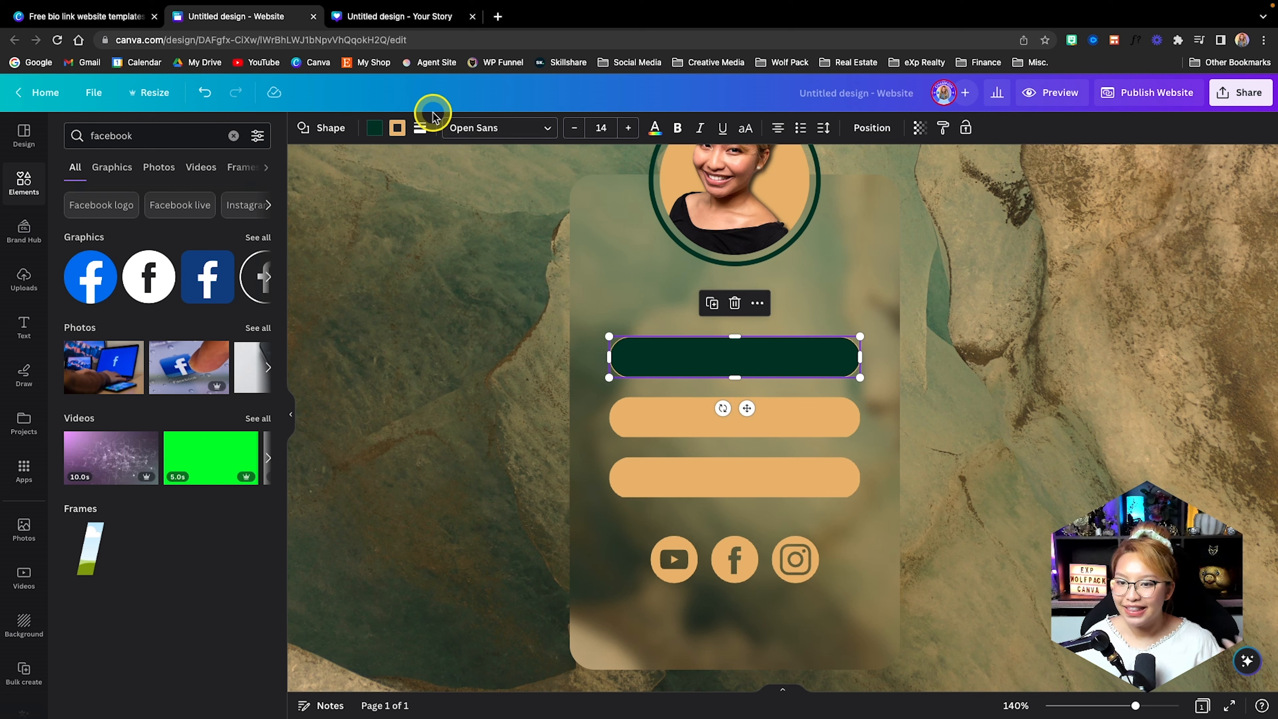
{"action": "left_click", "coordinate": [419, 128]}
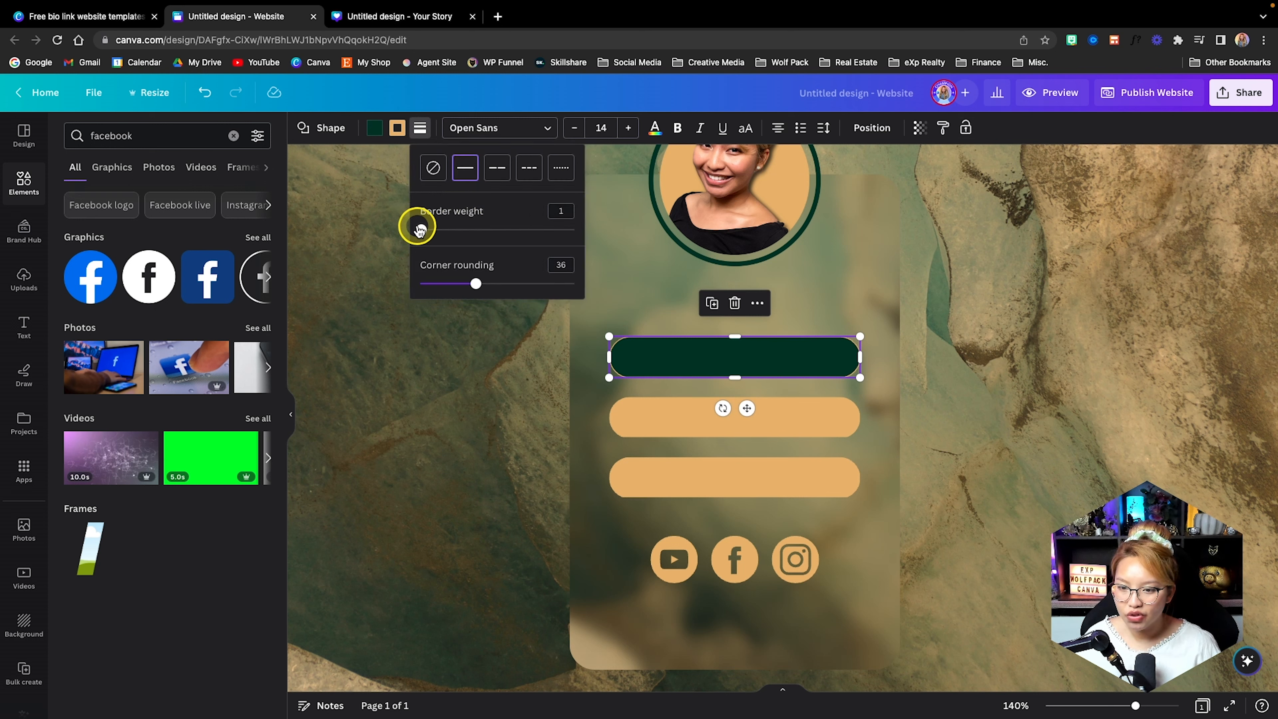
{"action": "left_click_drag", "start_coordinate": [420, 230], "coordinate": [423, 228]}
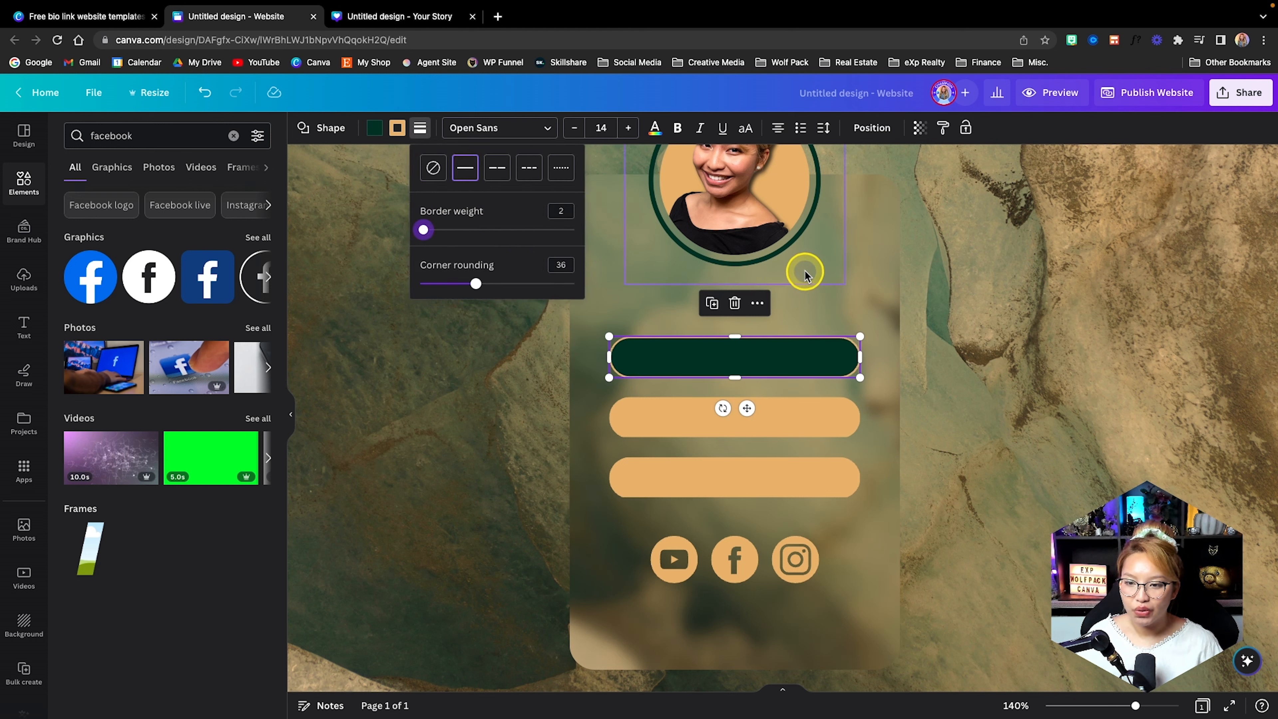
Step: Copy the top bar's green fill and orange border style onto the middle bar
{"action": "left_click", "coordinate": [776, 362]}
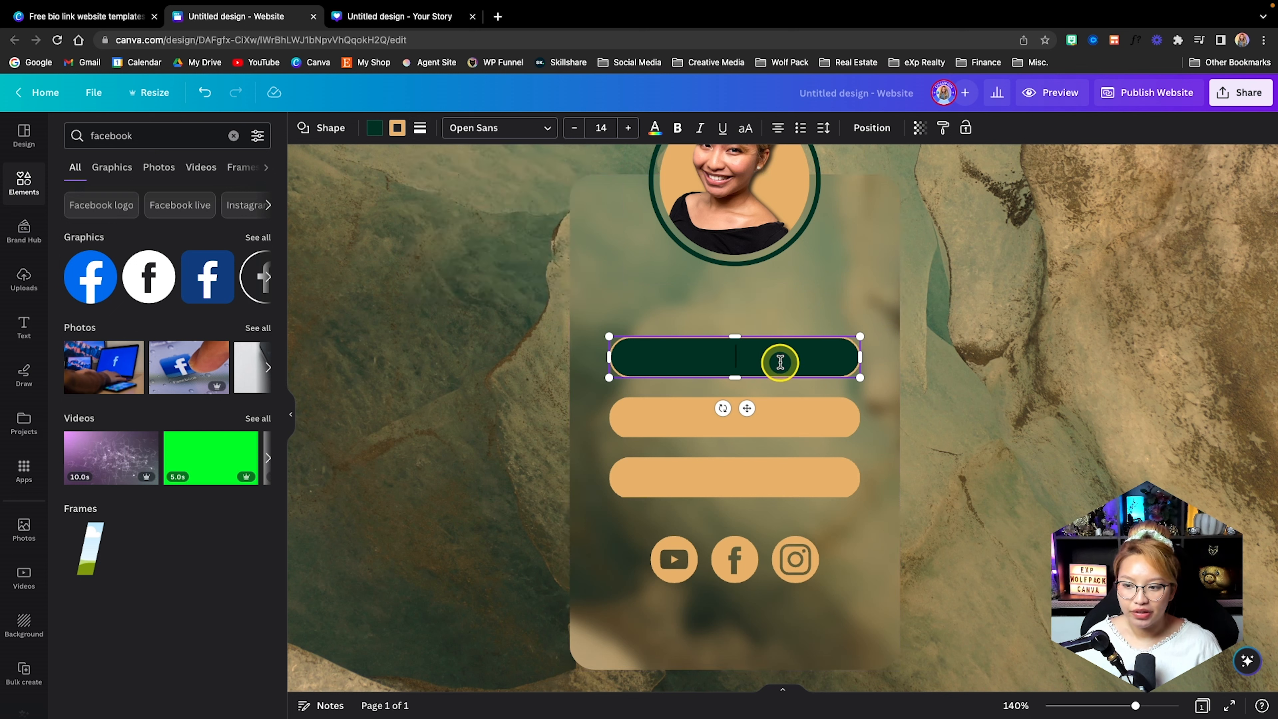
{"action": "left_click", "coordinate": [944, 132]}
{"action": "left_click", "coordinate": [805, 422]}
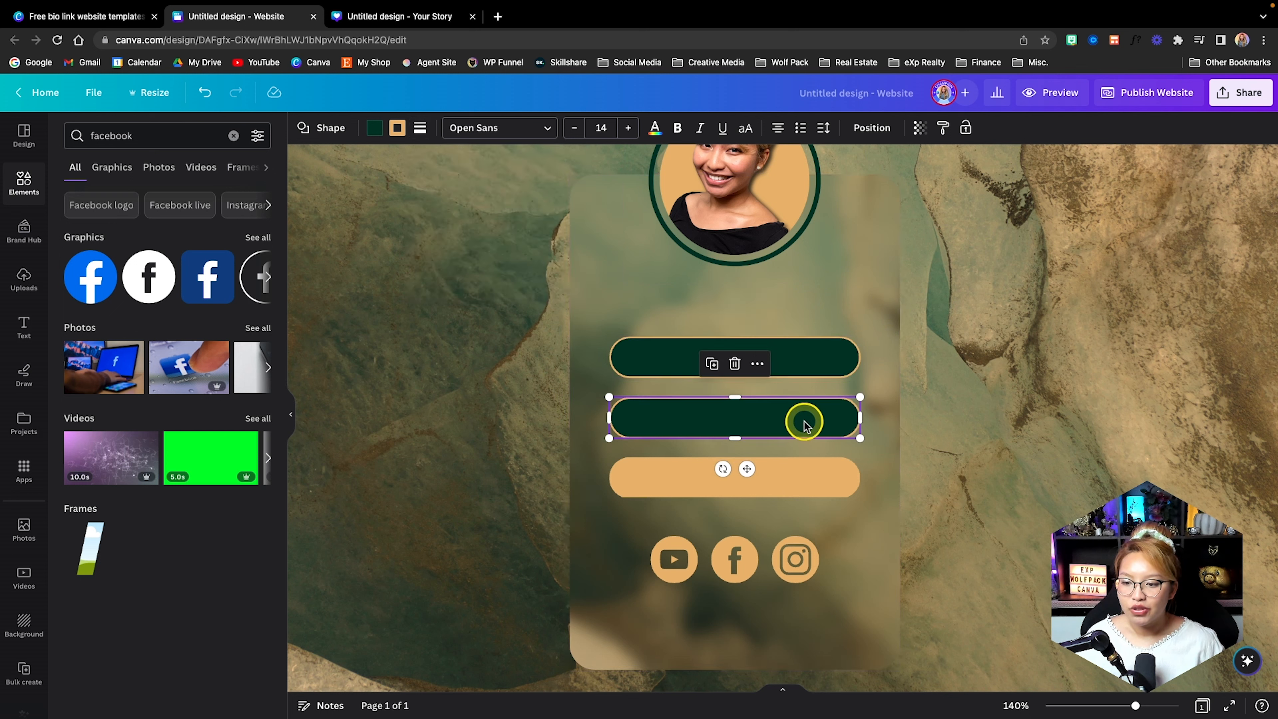